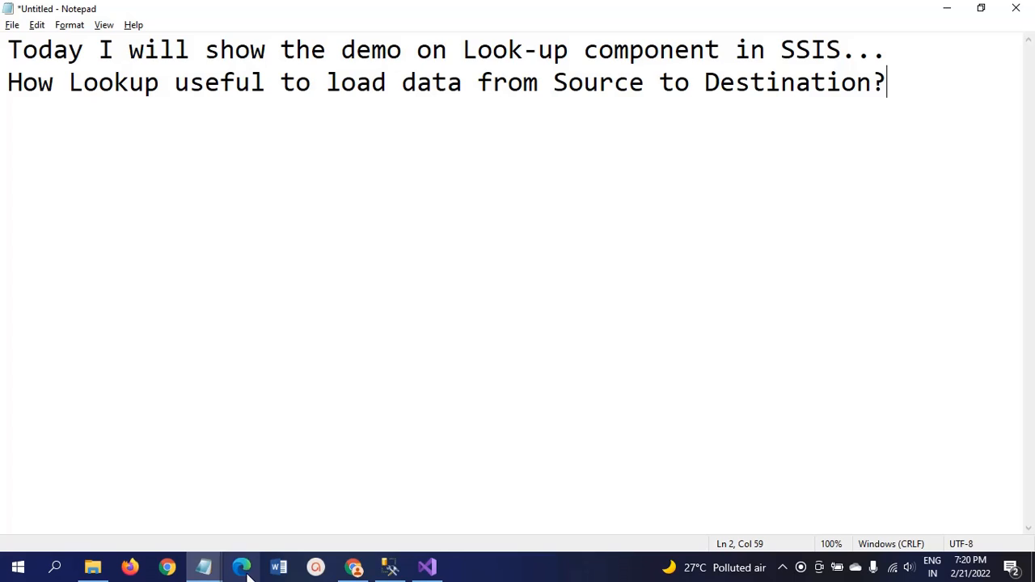
- Examine the Lookup_Source text file in Notepad, and switch to SQL Server Management Studio to examine the Dept query and its rows
mouse_move(205, 575)
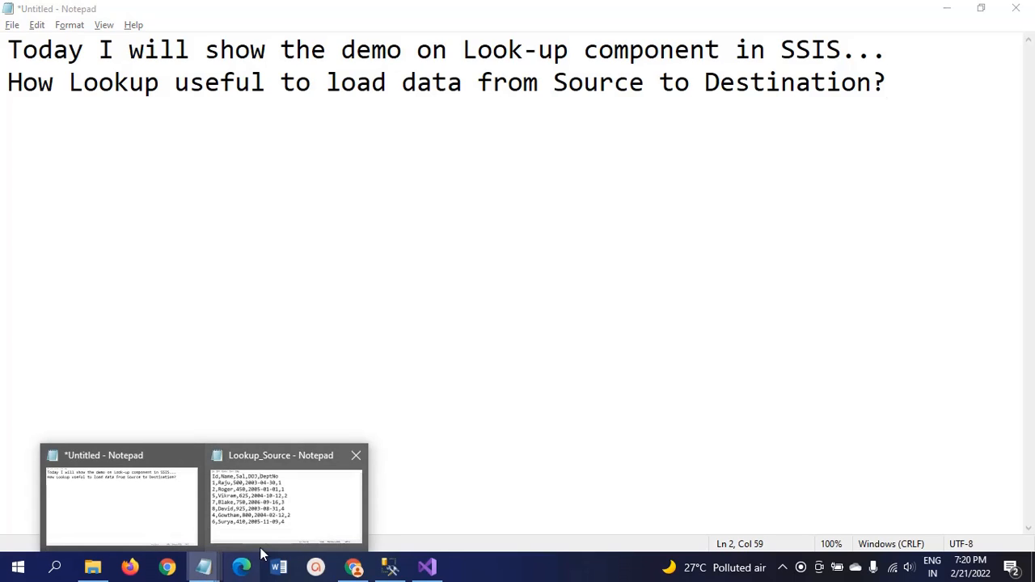
left_click(283, 517)
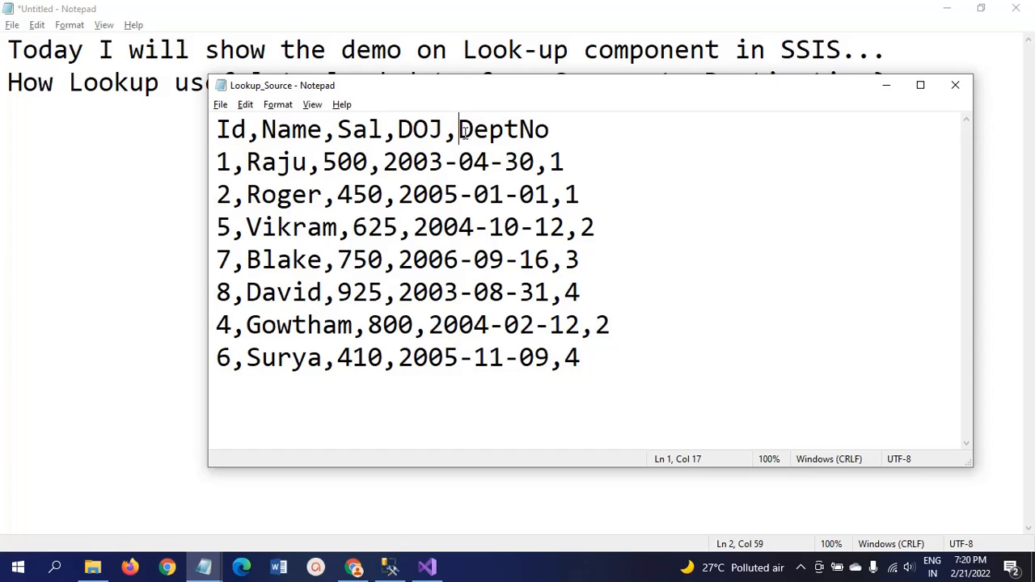
left_click(390, 570)
left_click(337, 102)
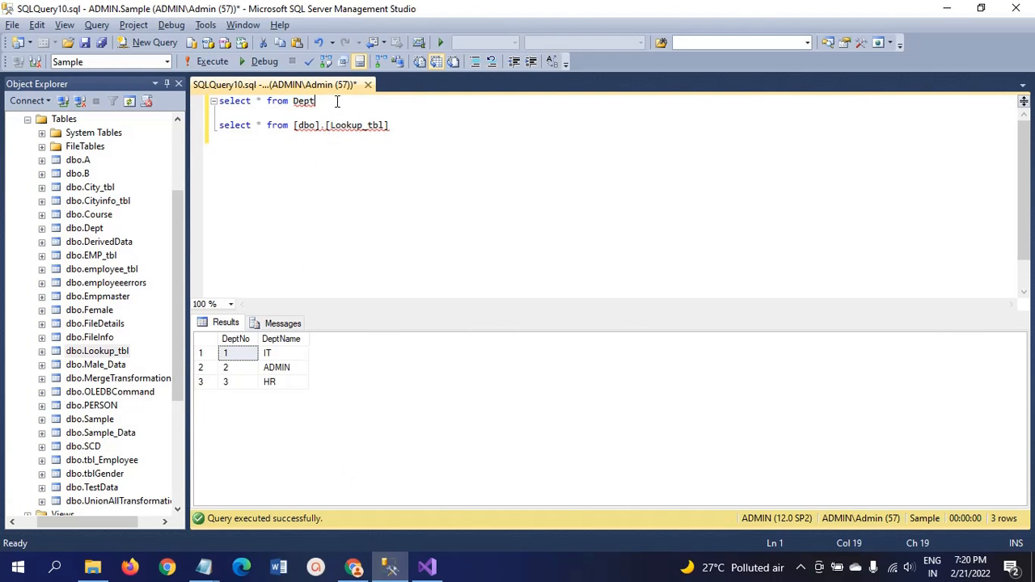
key("shift+Home")
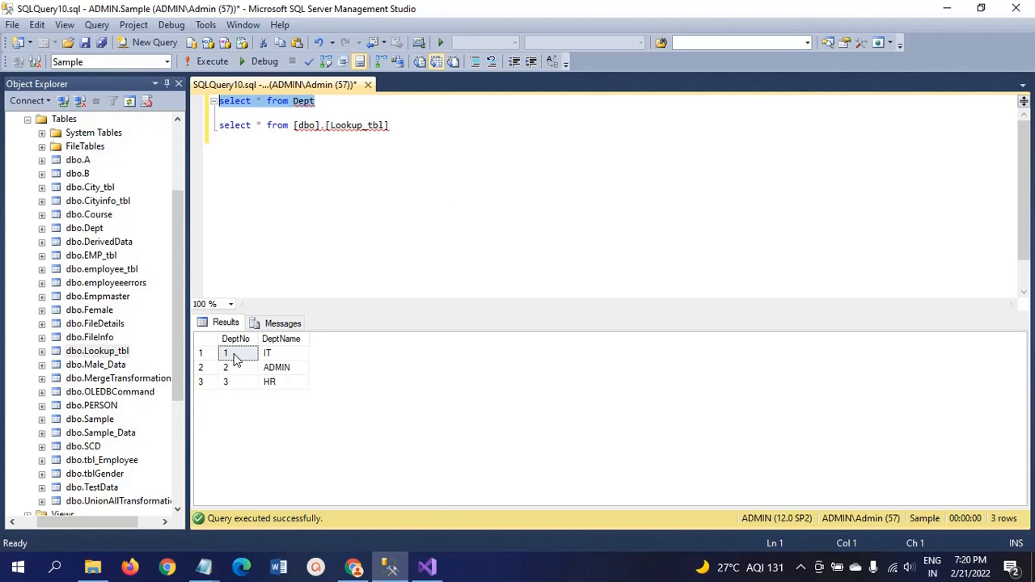
left_click(275, 360)
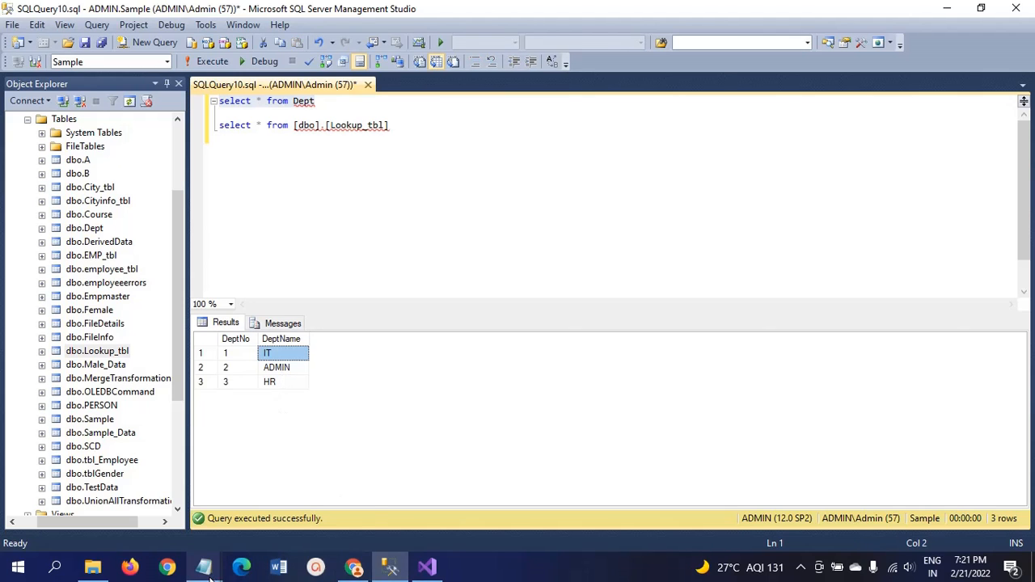
- Switch back to the Lookup_Source file in Notepad and read through its rows, checking each row's DeptNo against the Dept table
mouse_move(207, 571)
left_click(328, 513)
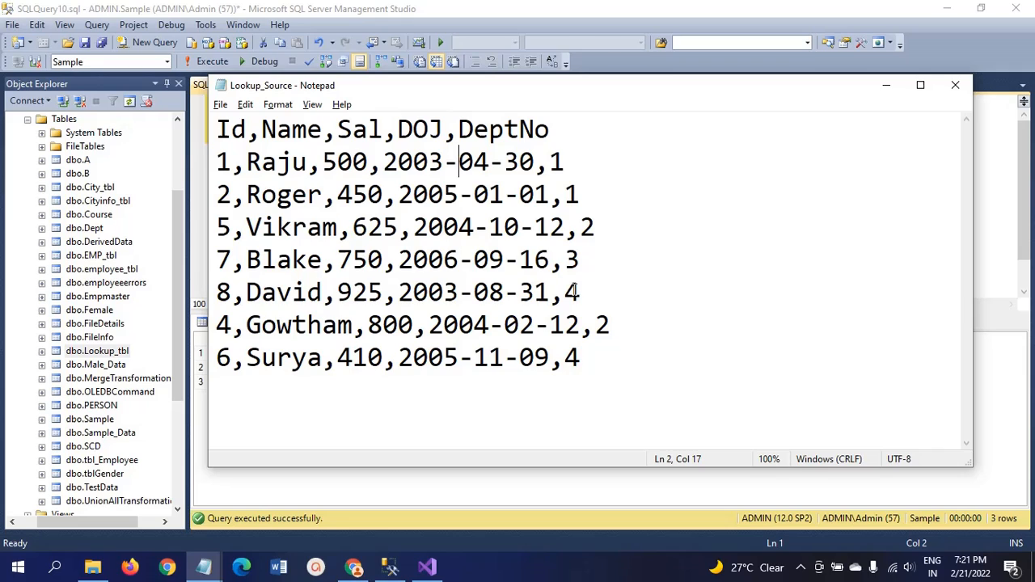
key("Down")
key("Down")
key("Down")
key("Down")
key("Down")
key("Down")
- Switch to SQL Server Management Studio and run only the select query on [dbo].[Lookup_tbl]
key("alt+Tab")
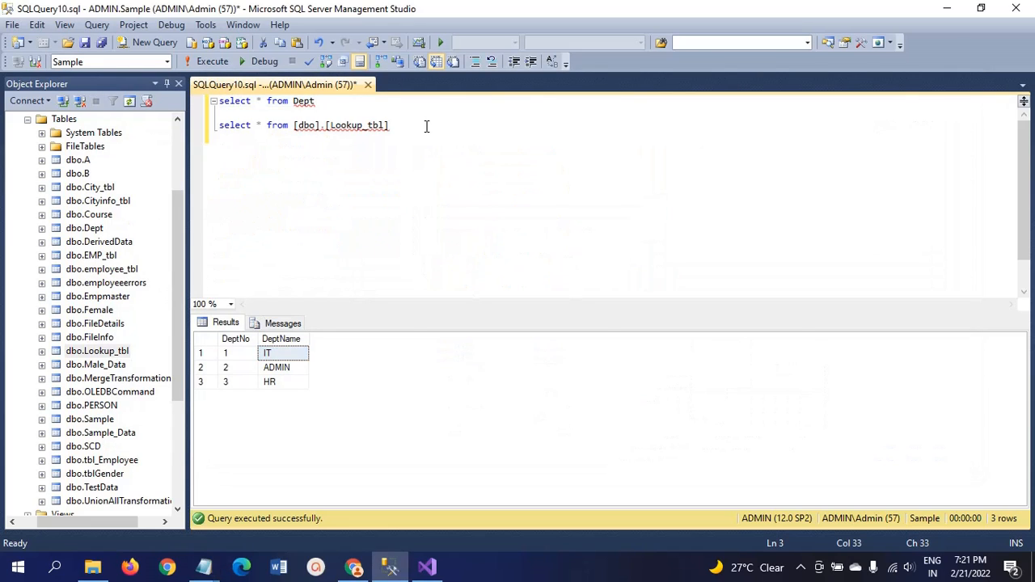
key("shift+Home")
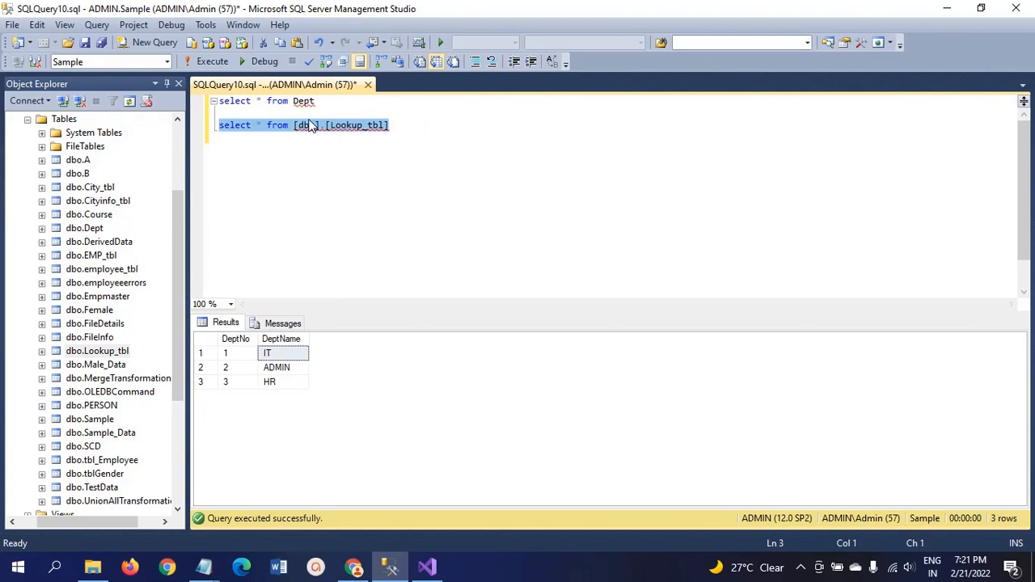
left_click(212, 63)
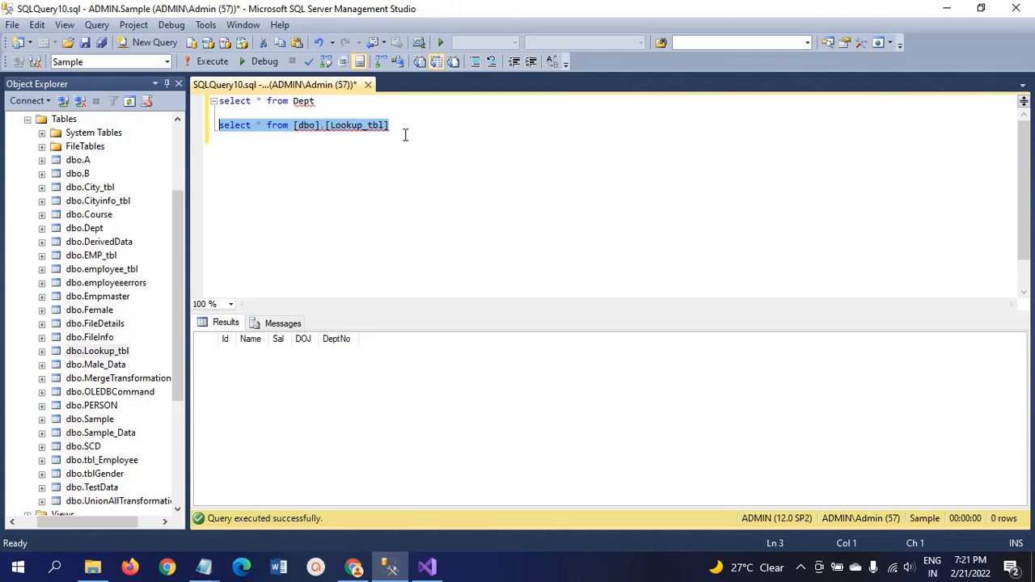
- Compare the Lookup_Source file in Notepad with the Lookup_tbl query results in SQL Server Management Studio
key("alt+Tab")
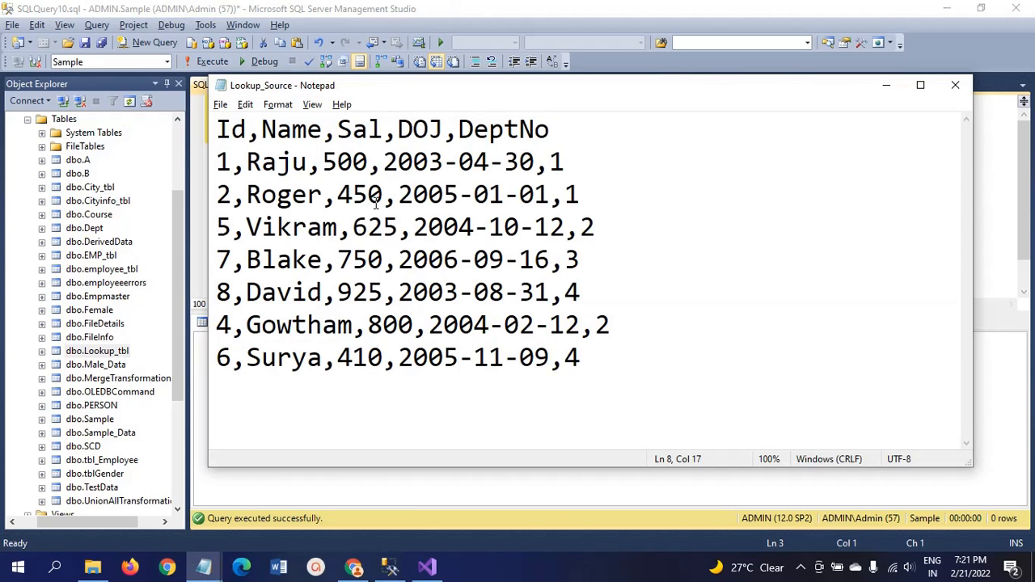
key("alt+Tab")
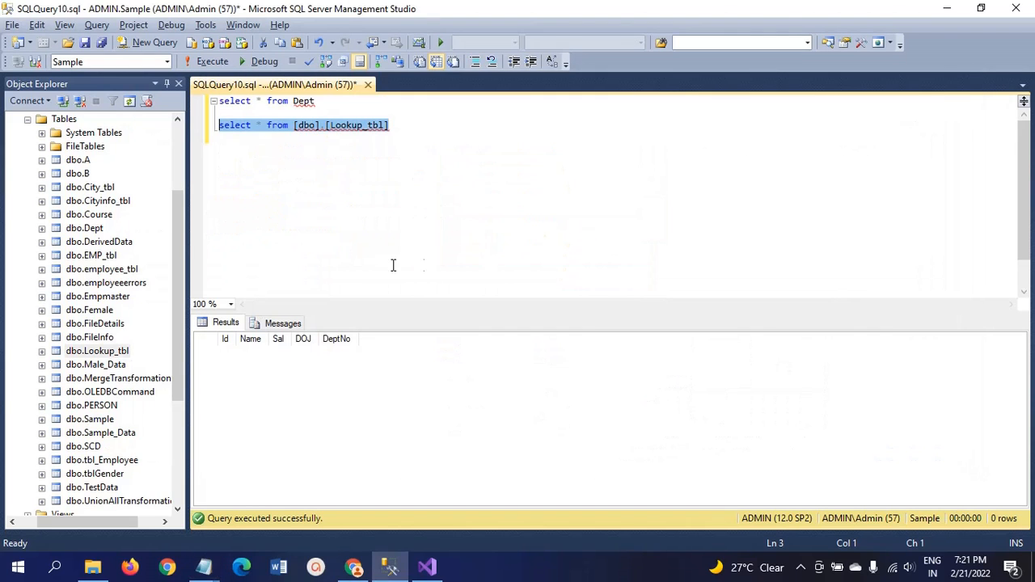
left_click(406, 126)
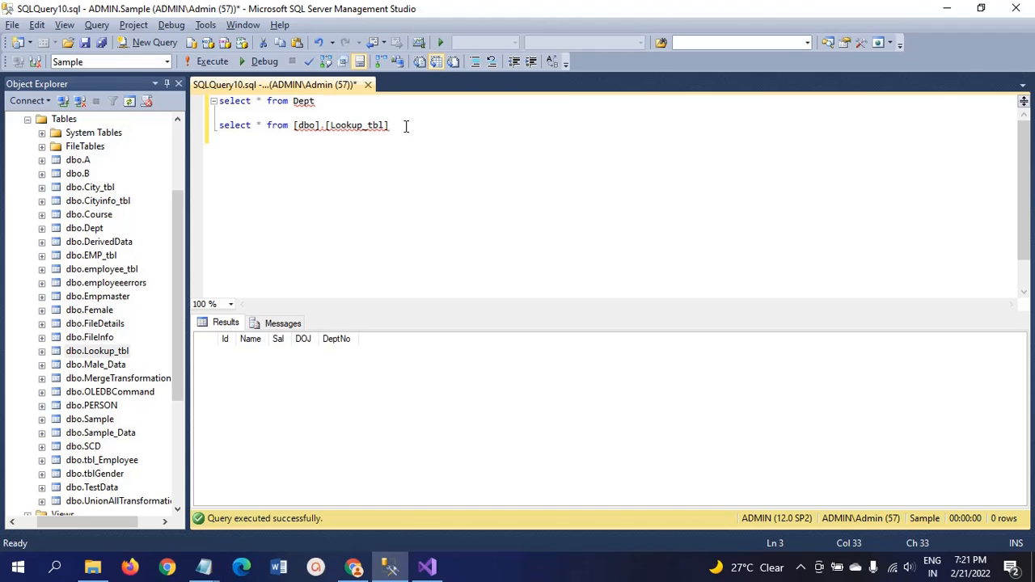
key("alt+Tab")
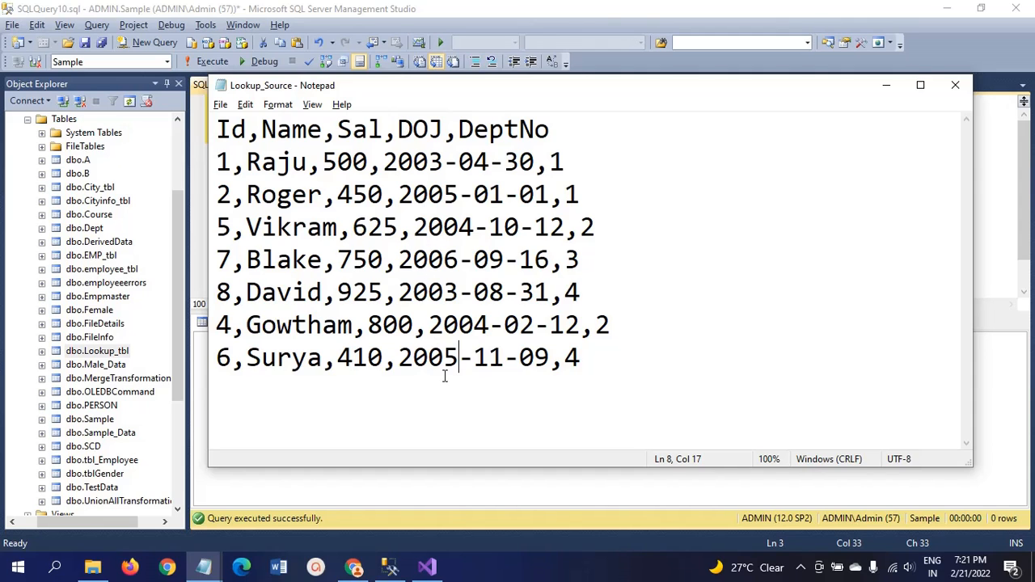
key("alt+Tab")
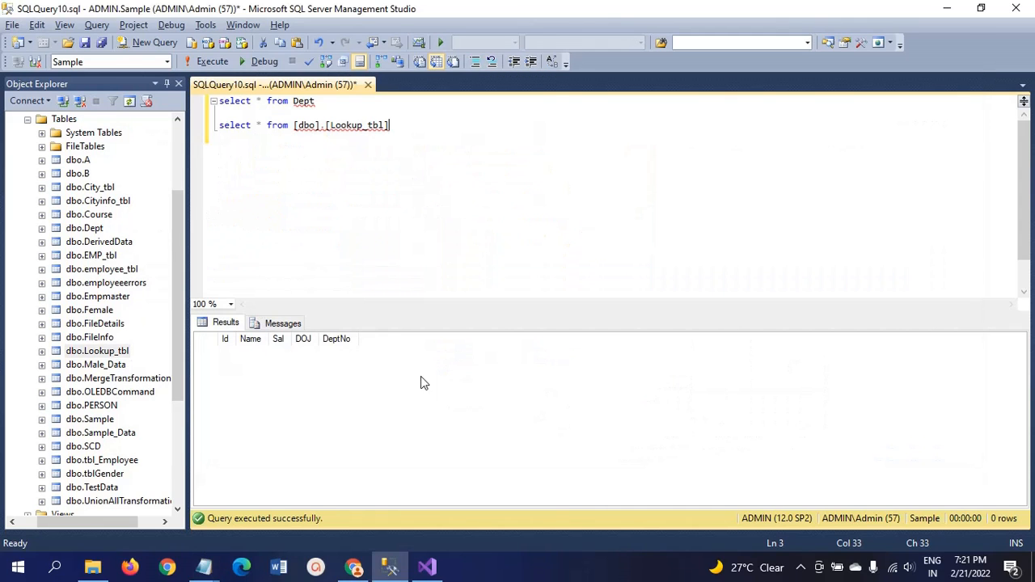
- Switch to Visual Studio, add a Data Flow Task to the control flow of Package1.dtsx and open its data flow
left_click(433, 573)
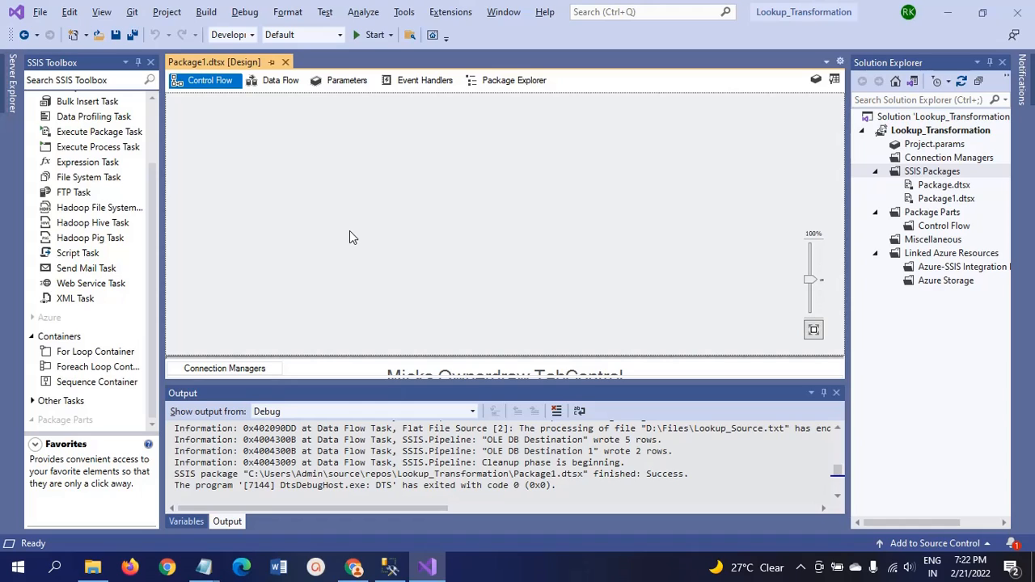
left_click(151, 136)
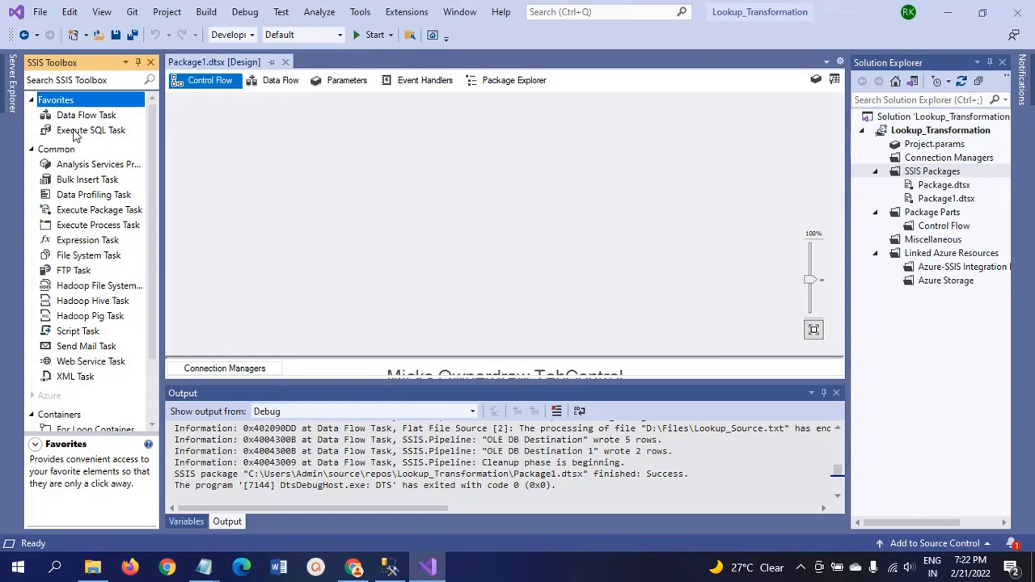
left_click_drag(77, 115, 441, 140)
double_click(443, 144)
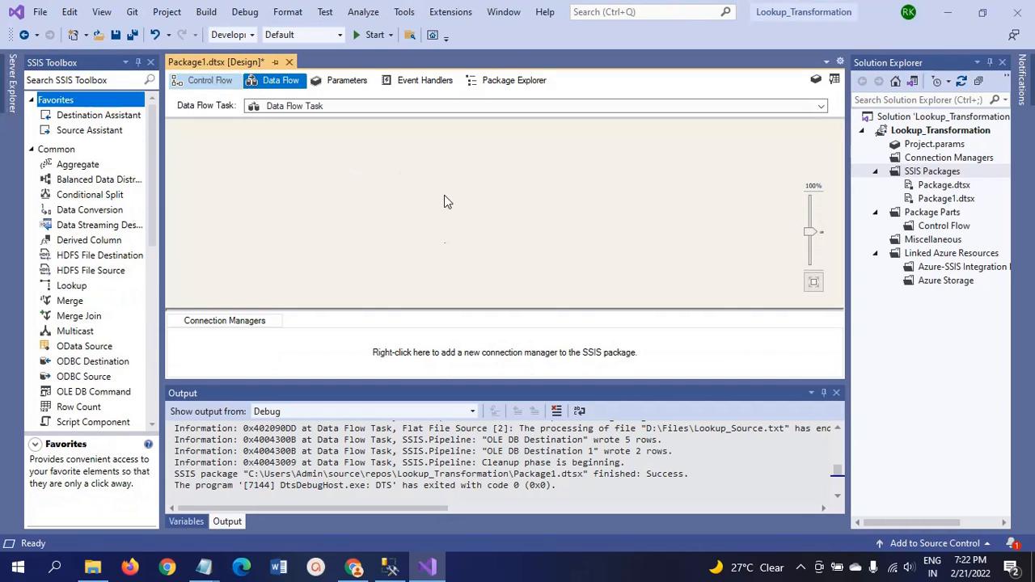
- Enlarge the data flow design area and add a Flat File Source near its upper middle
left_click_drag(492, 315, 497, 343)
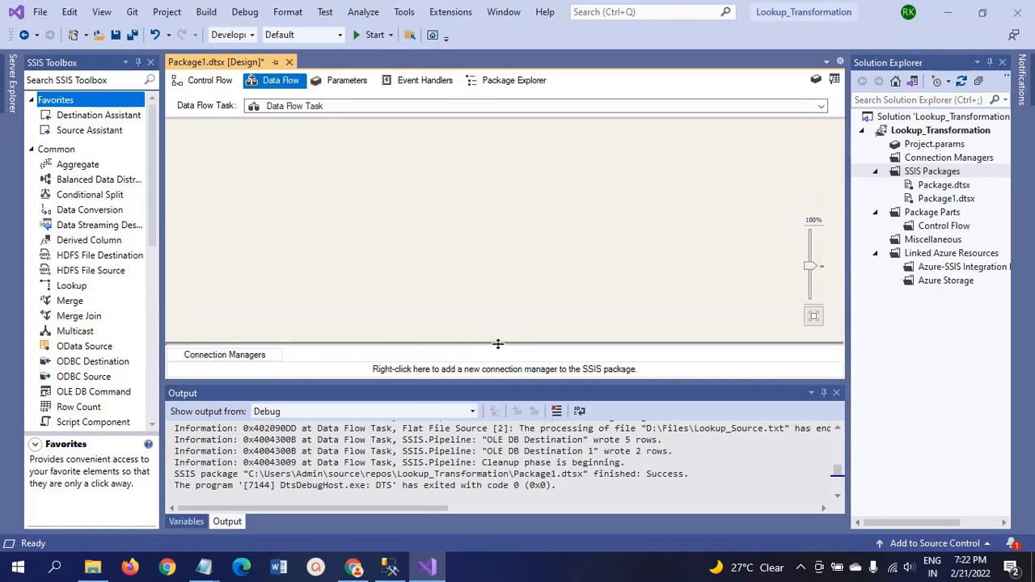
left_click(152, 318)
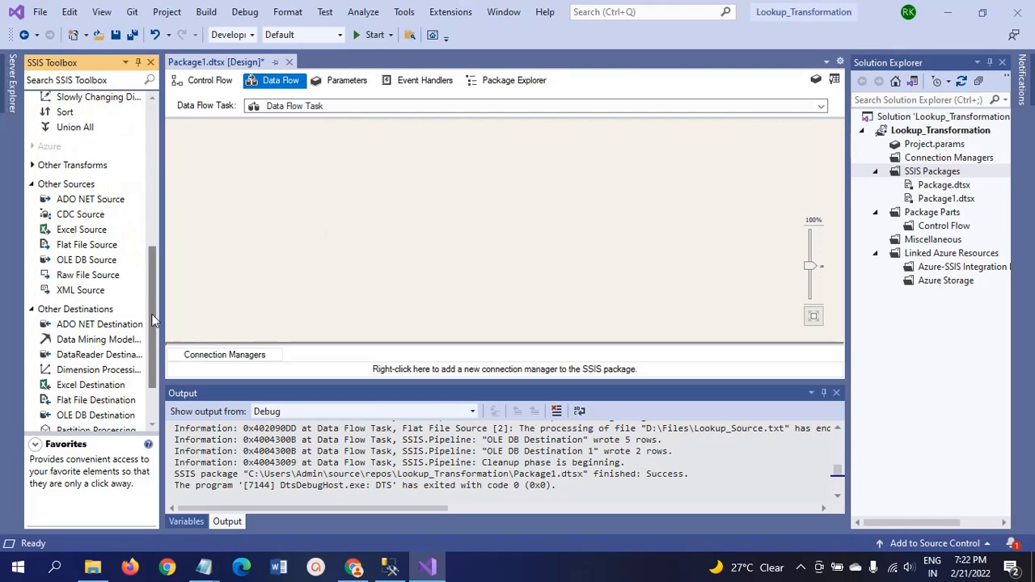
double_click(92, 246)
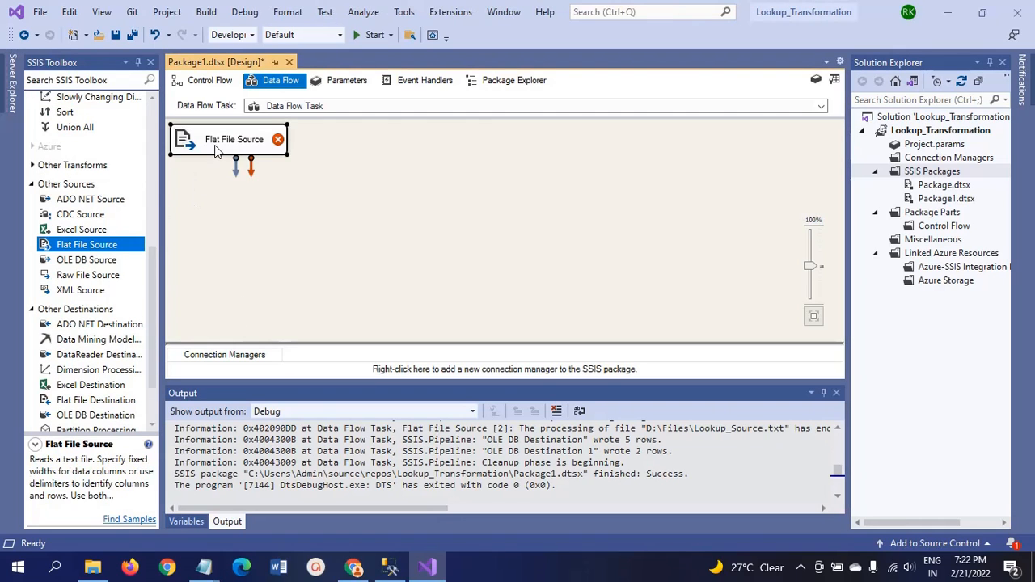
left_click_drag(217, 147, 411, 144)
- Create a new connection manager for the Flat File Source using the file D:\Files\Lookup_Source.txt
double_click(389, 152)
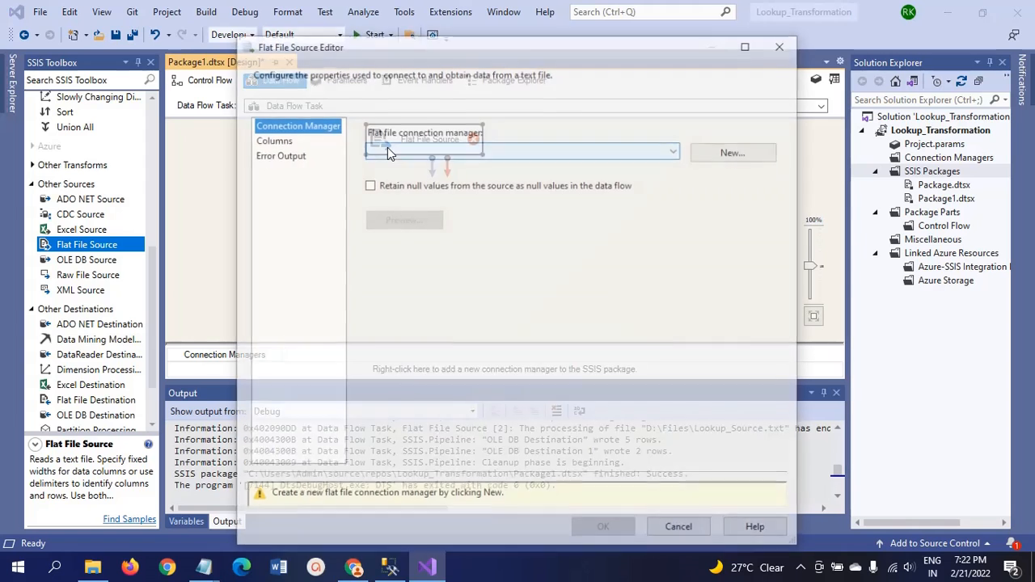
left_click(732, 153)
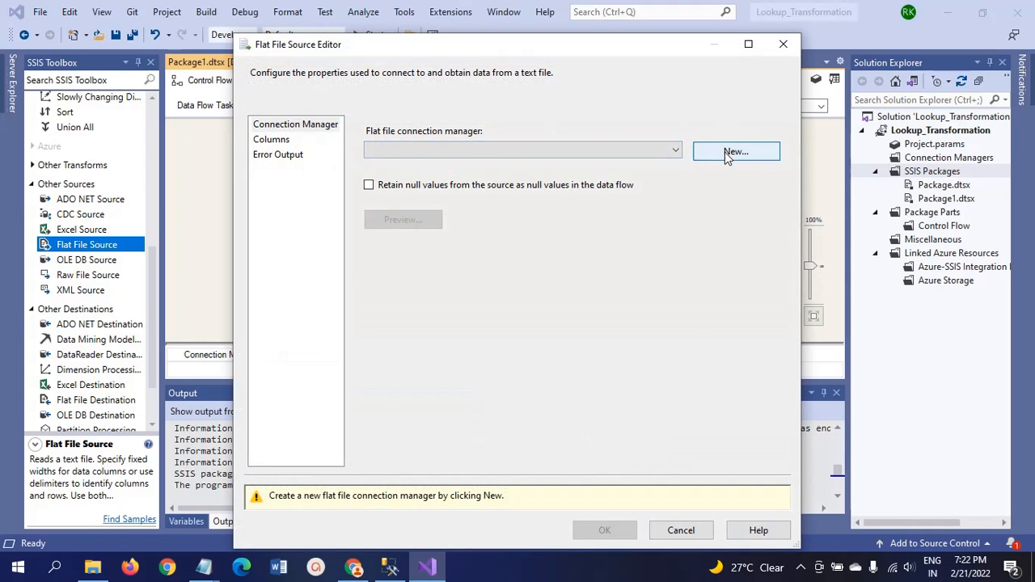
left_click(702, 208)
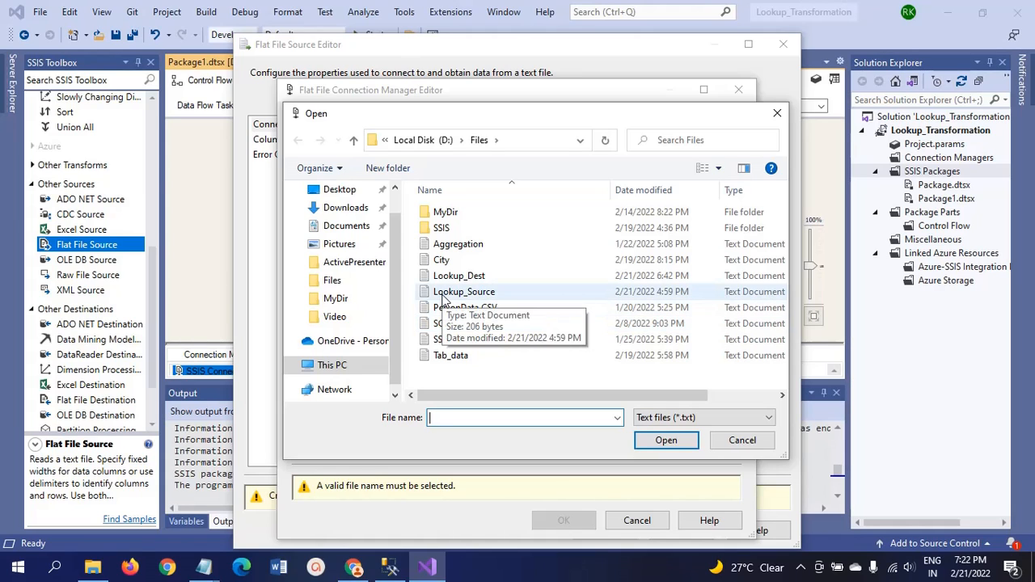
left_click(447, 298)
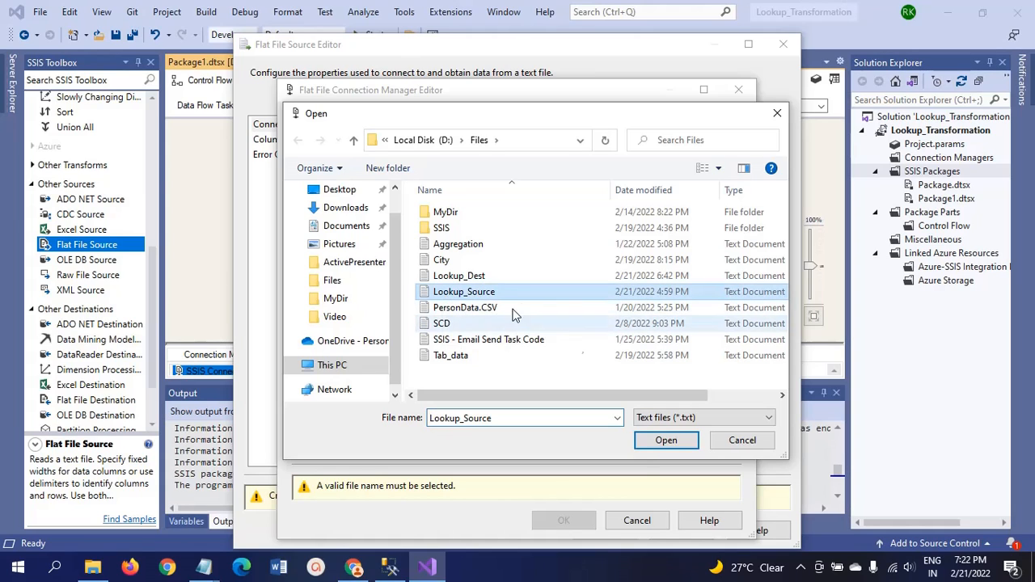
left_click(661, 440)
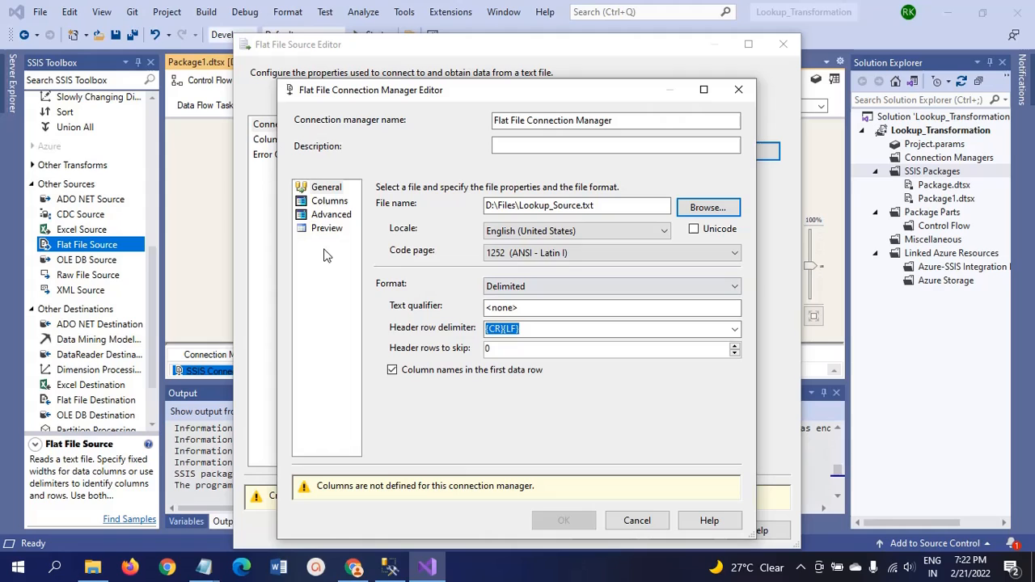
- Review the connection's columns, advanced properties and data preview, and confirm the connection manager and the Flat File Source with all columns included
left_click(329, 201)
left_click(338, 216)
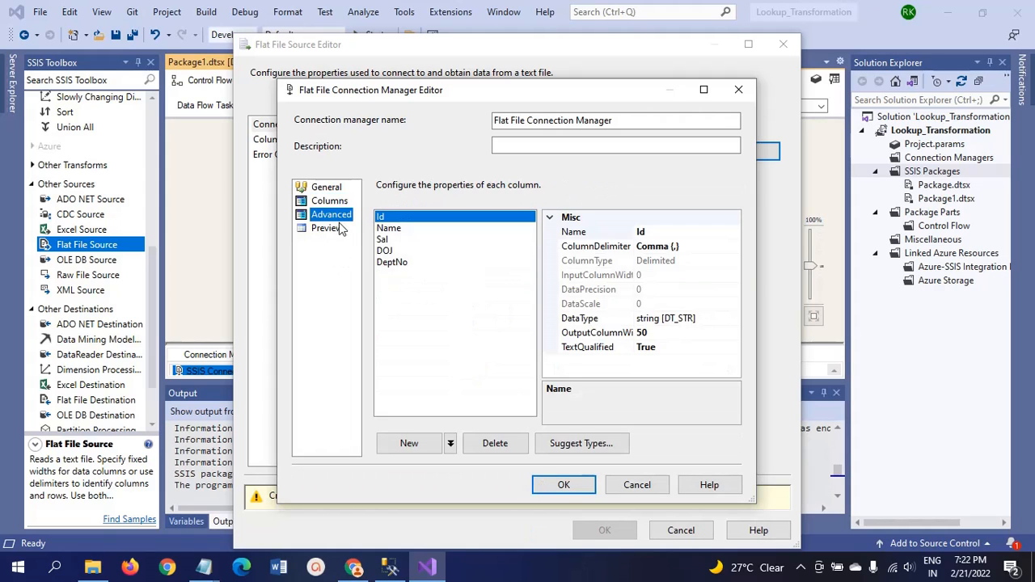
left_click(327, 229)
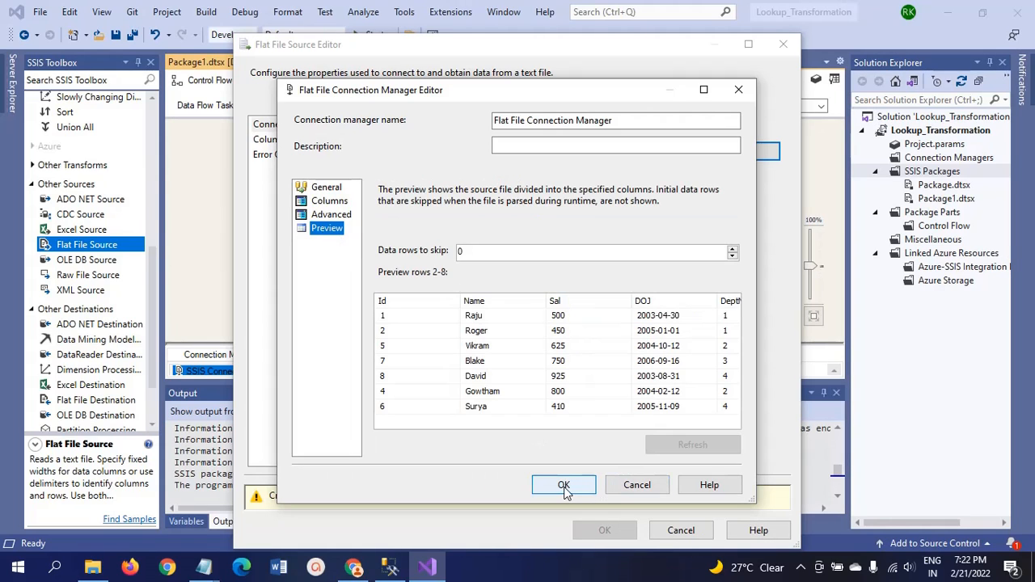
left_click(564, 485)
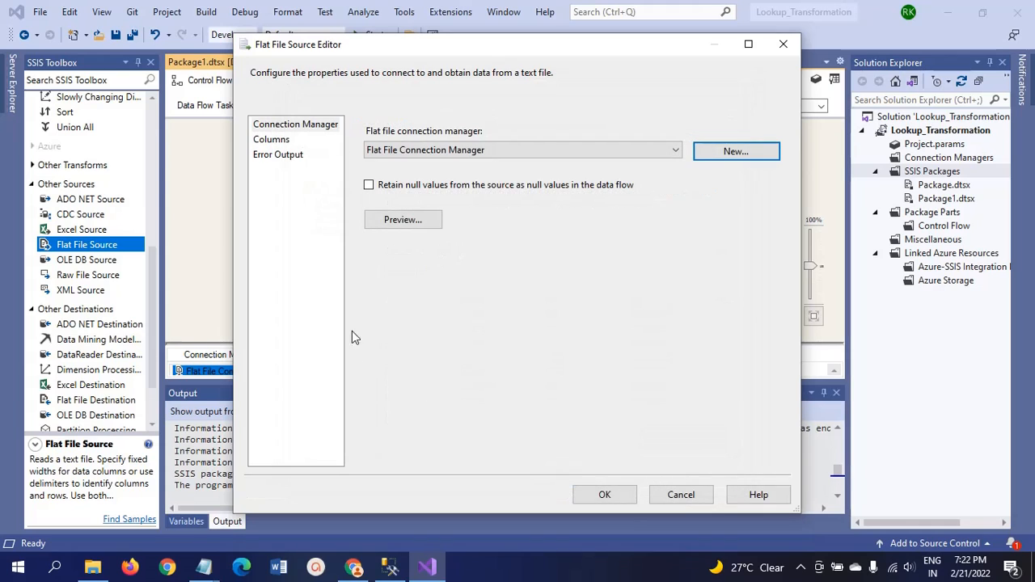
left_click(271, 142)
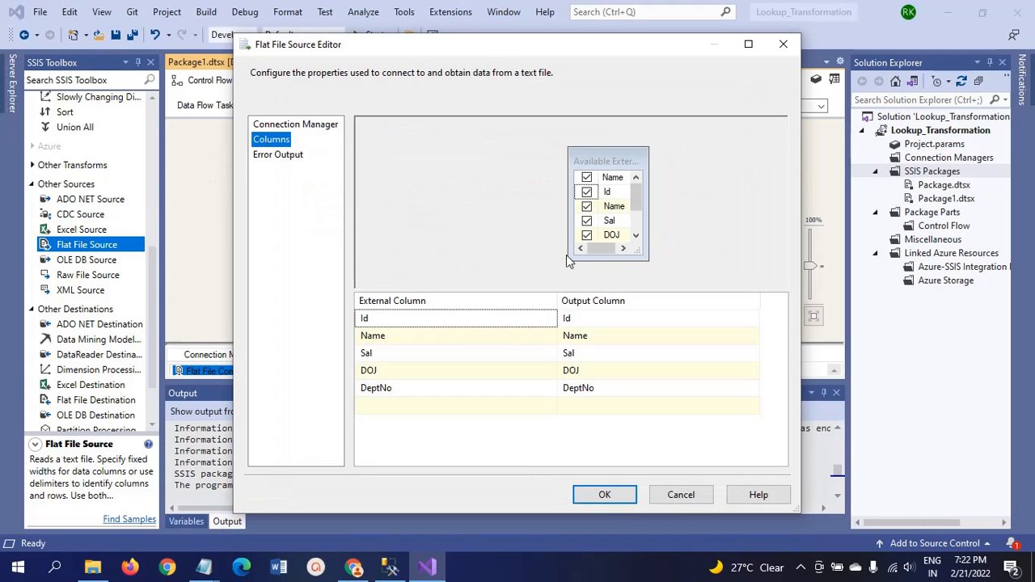
left_click(607, 494)
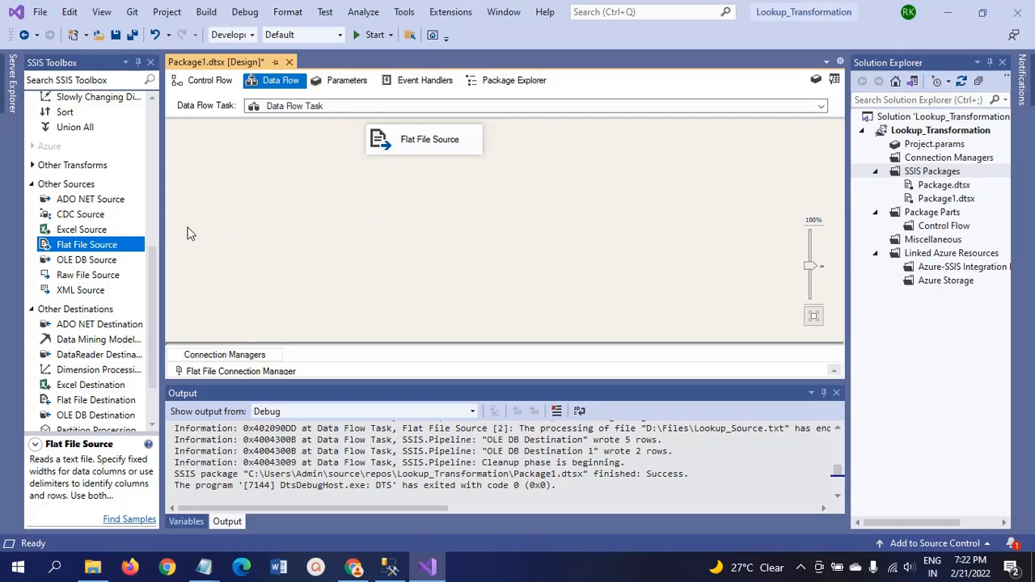
- Add a Lookup transformation below the Flat File Source and connect the source's data output to it
scroll(148, 211, "up", 7)
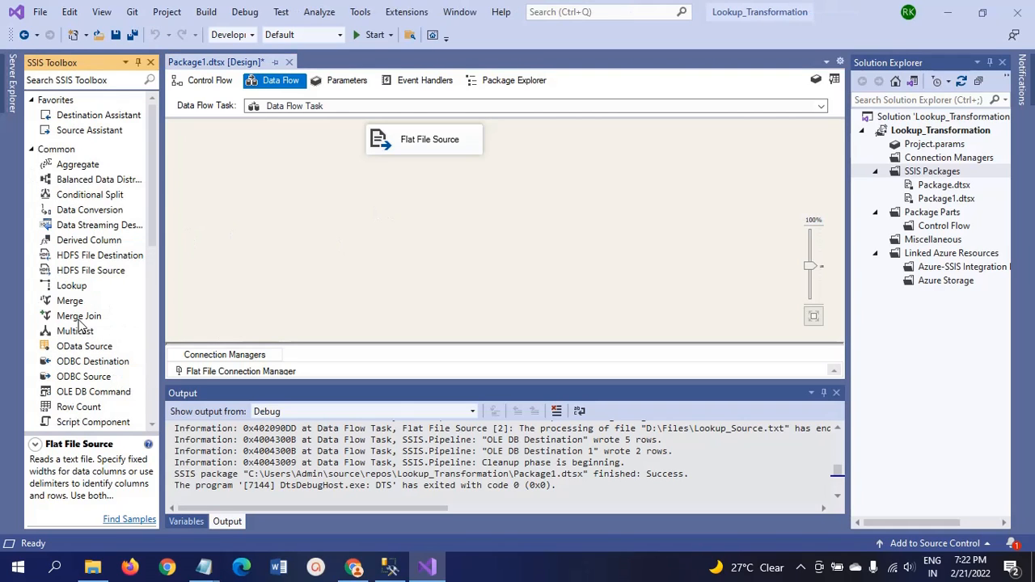
left_click_drag(71, 288, 462, 188)
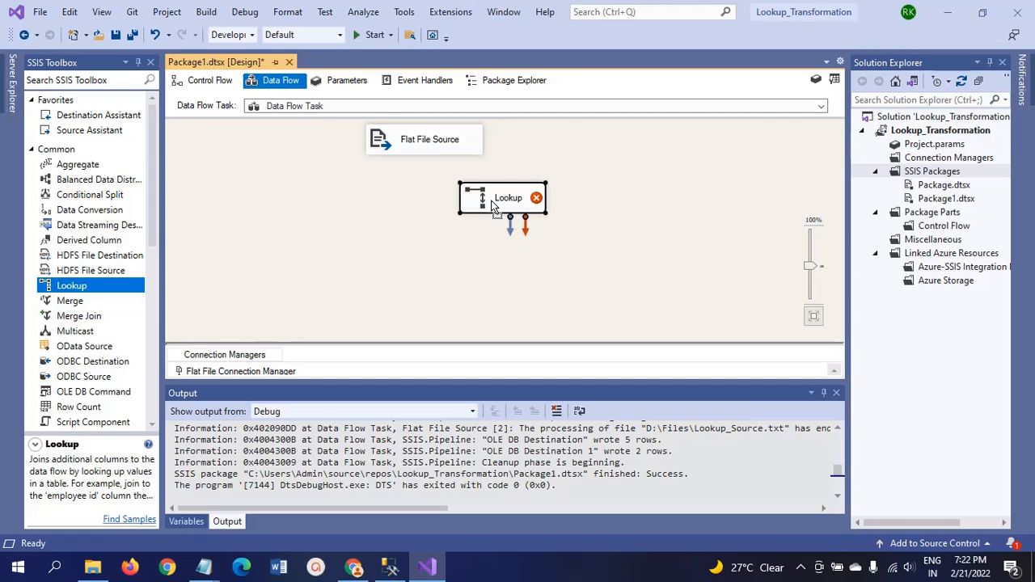
left_click(426, 147)
left_click_drag(432, 168, 486, 199)
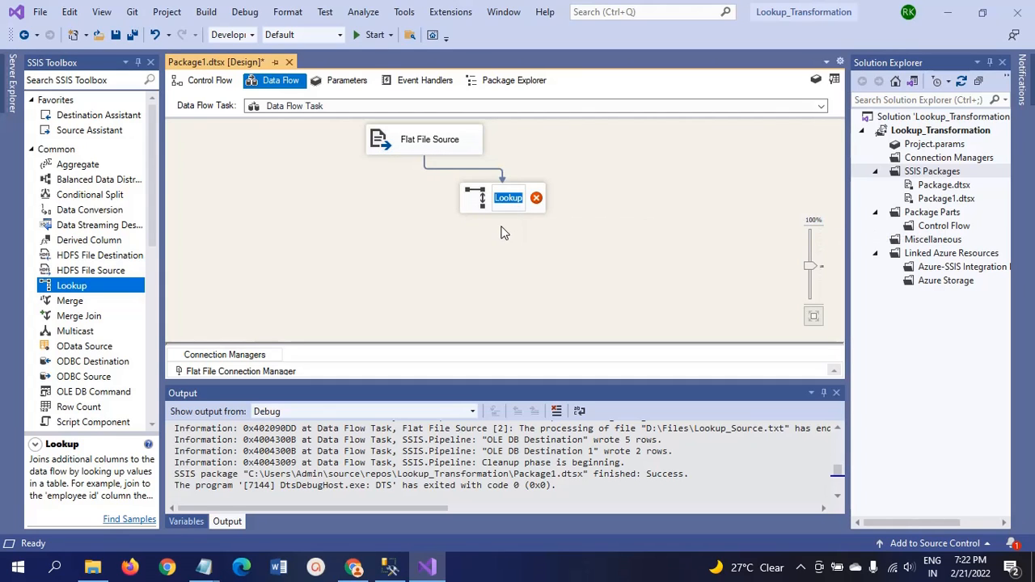
- Set the Lookup transformation to redirect rows with no matching entries to the no match output
double_click(495, 207)
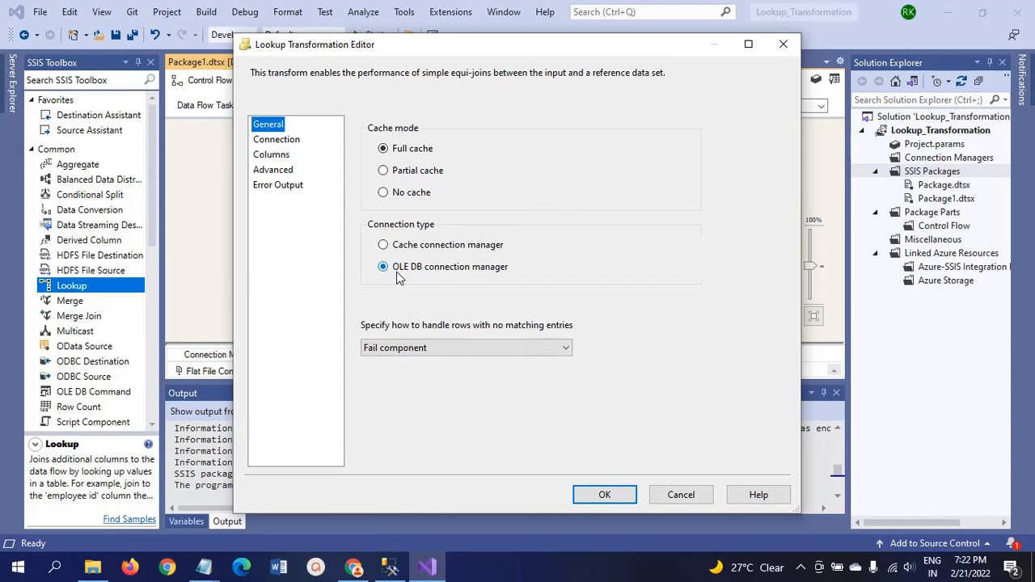
left_click(565, 353)
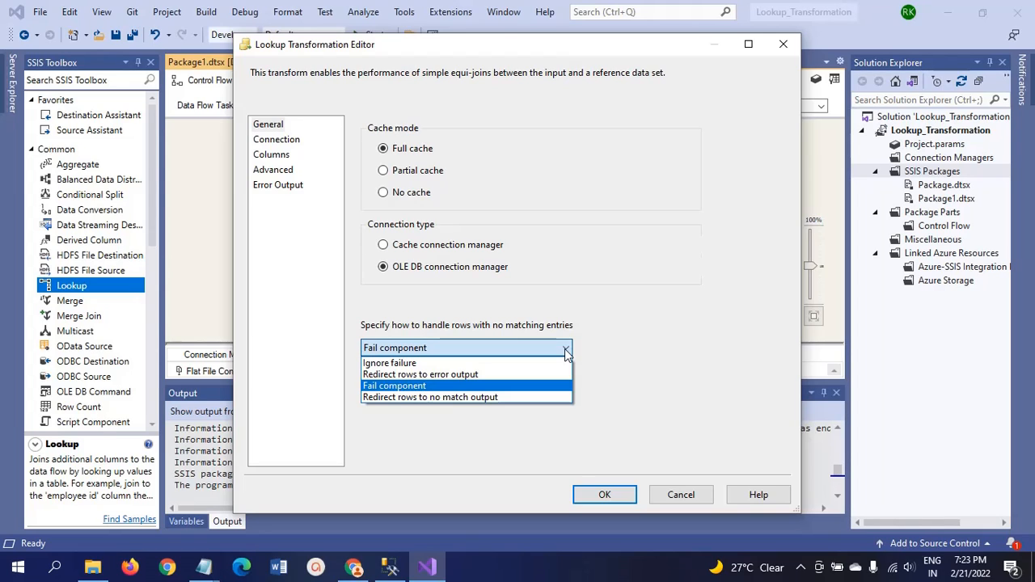
left_click(479, 396)
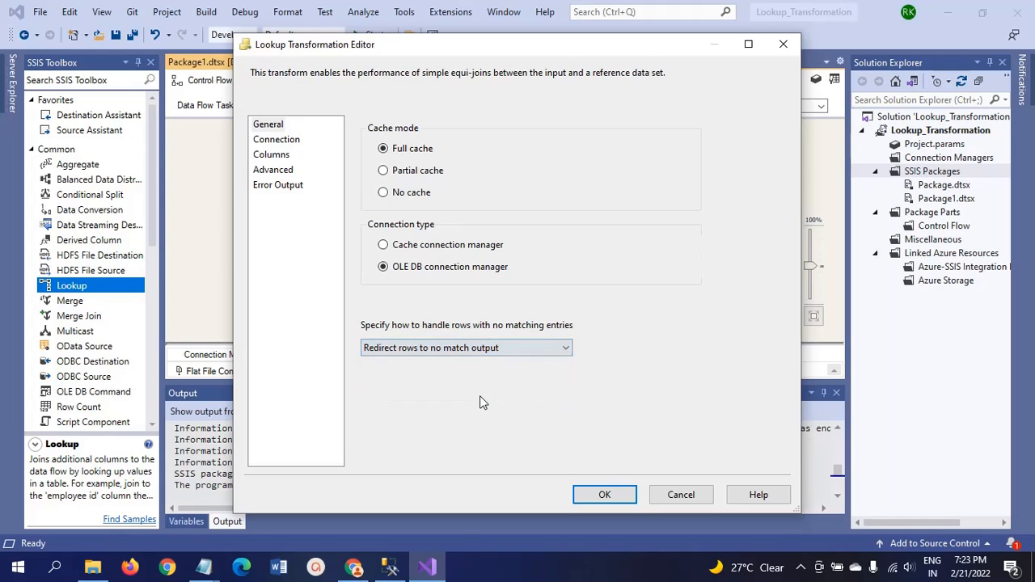
- Set the Lookup's reference data to the [dbo].[Dept] table through a new OLE DB connection manager based on ADMIN.Sample
left_click(273, 141)
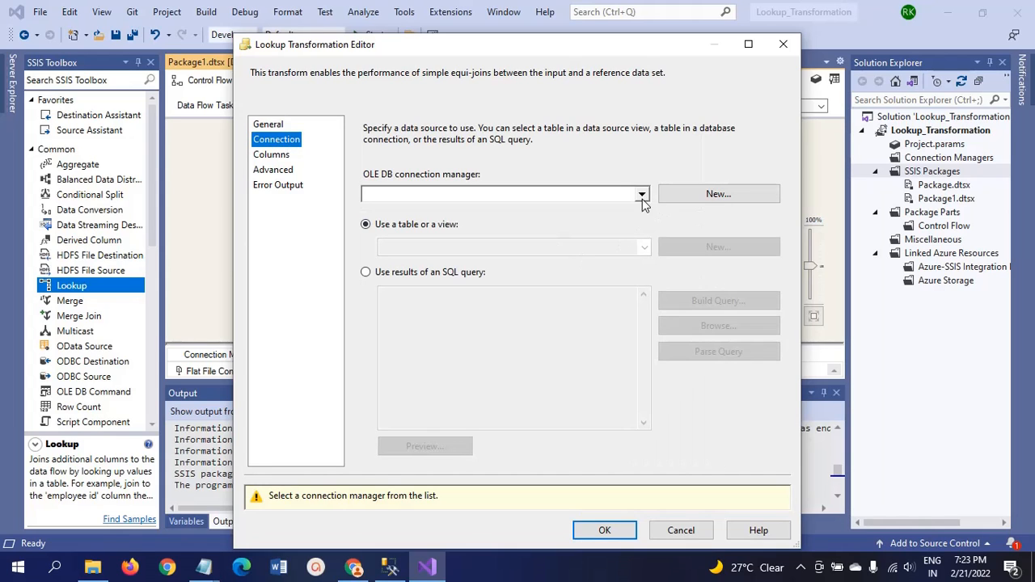
left_click(719, 195)
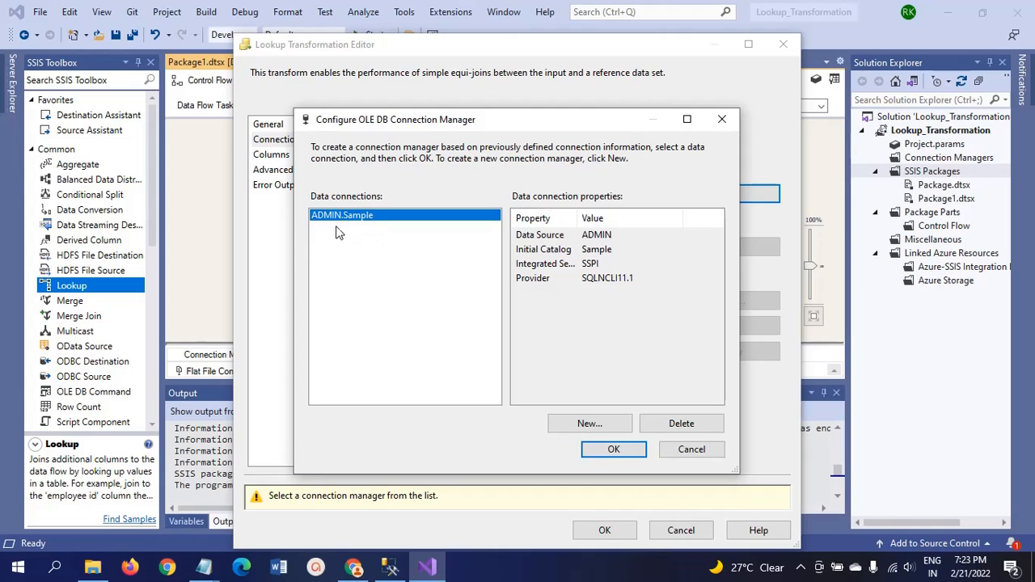
left_click(609, 450)
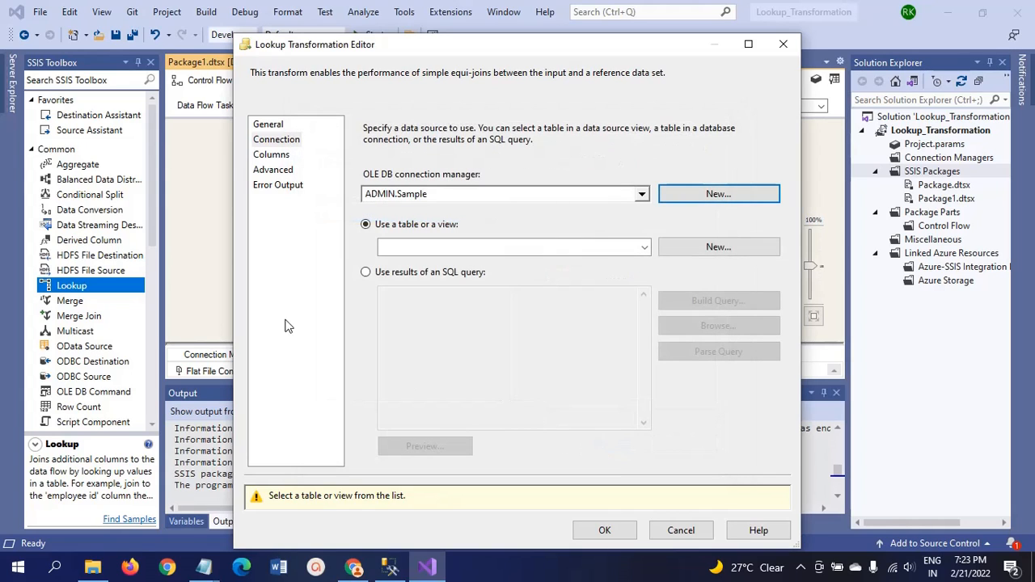
left_click(644, 247)
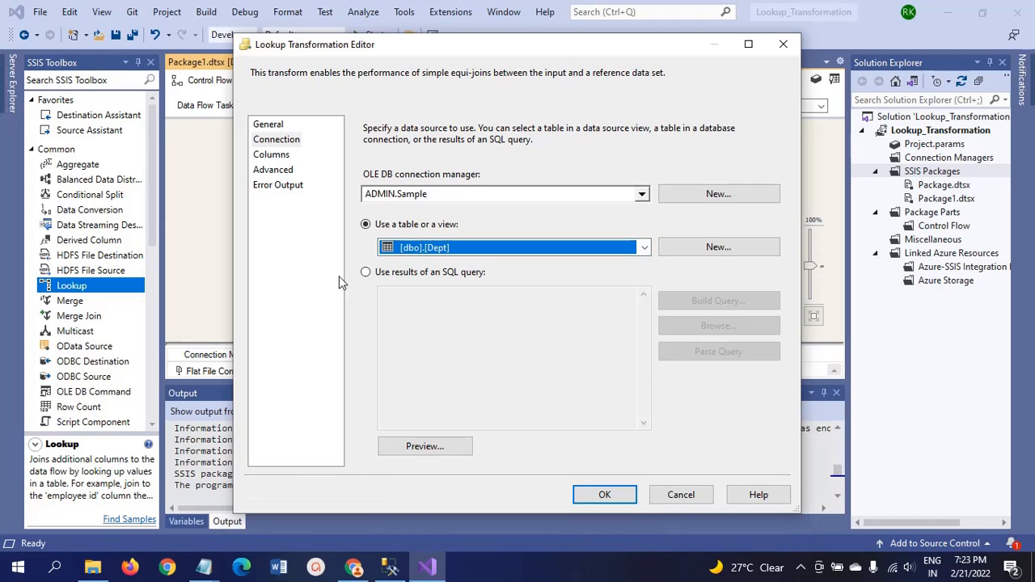
- Map the input column DeptNo to the lookup column DeptNo and confirm the Lookup transformation's settings
left_click(271, 155)
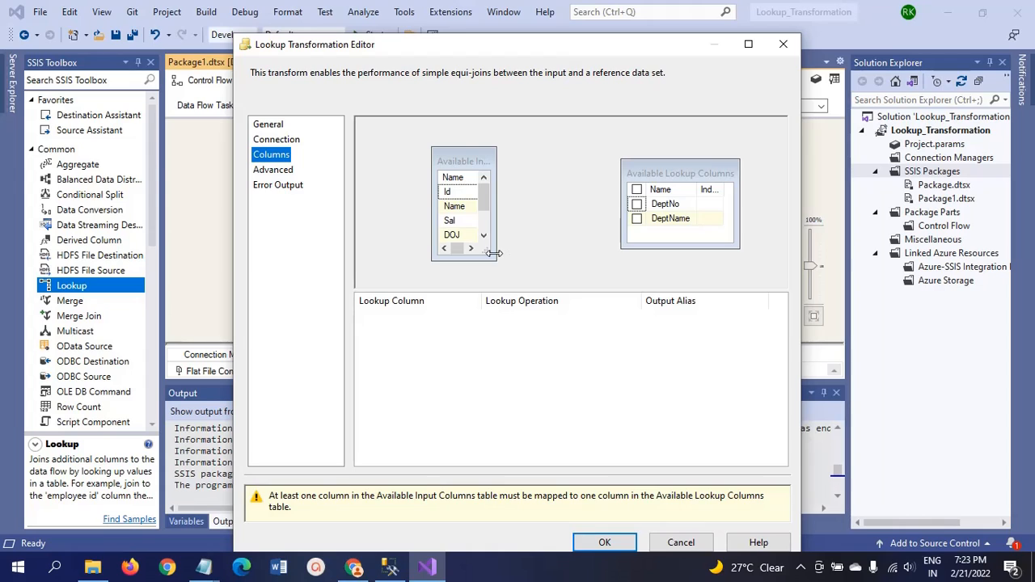
left_click_drag(494, 253, 492, 276)
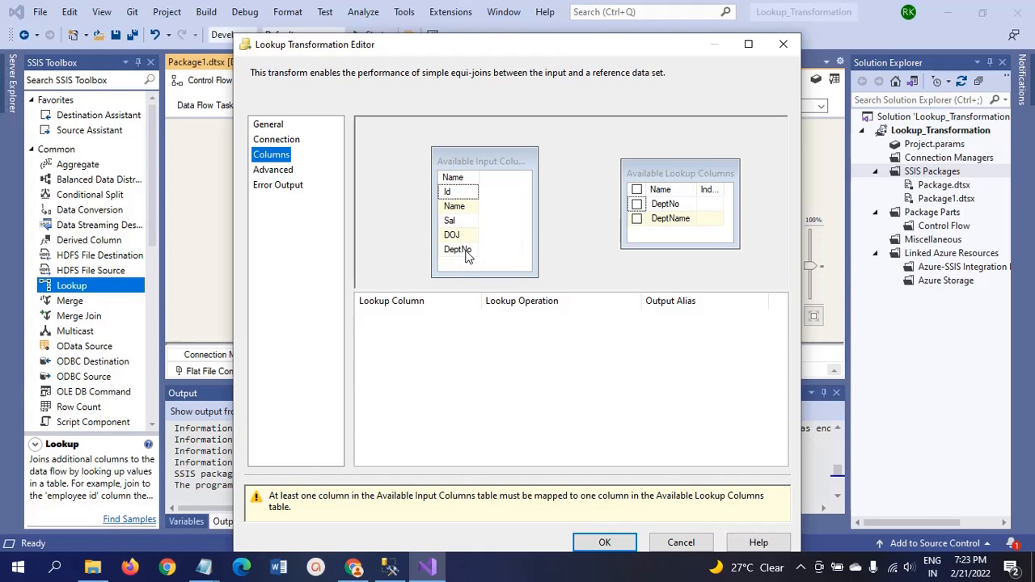
right_click(507, 254)
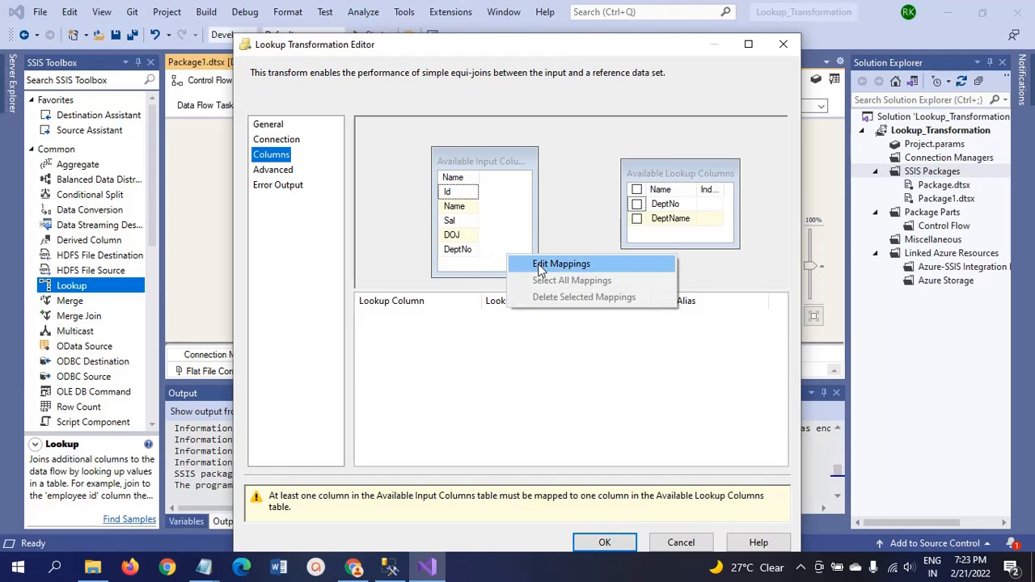
left_click(558, 265)
left_click(481, 236)
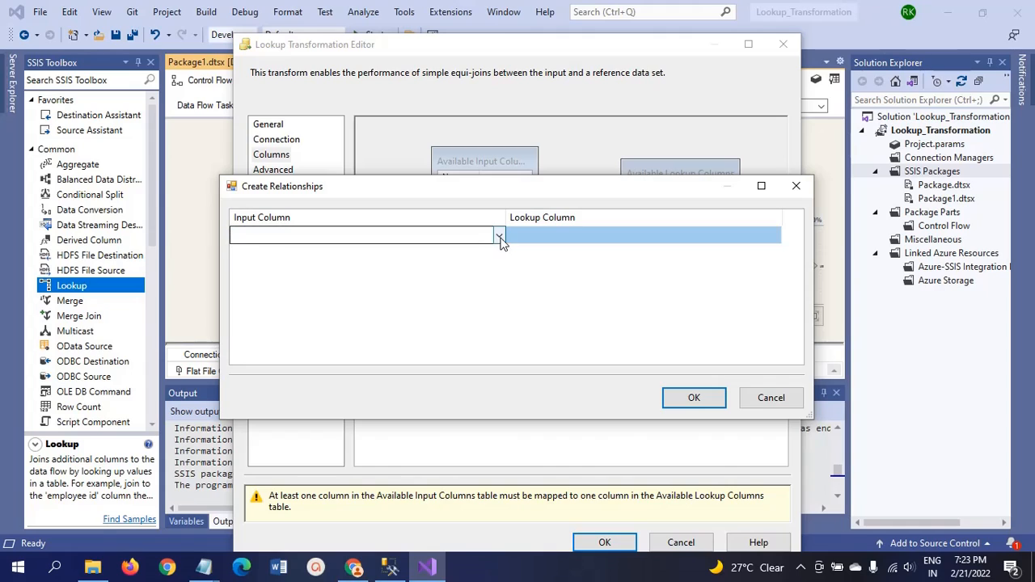
left_click(499, 237)
left_click(327, 305)
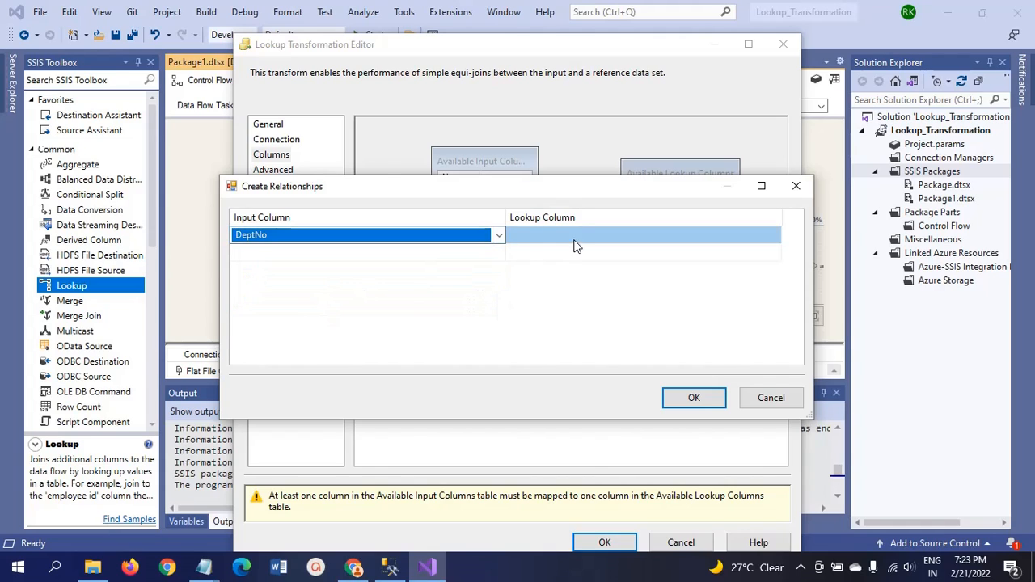
left_click(577, 240)
left_click(775, 234)
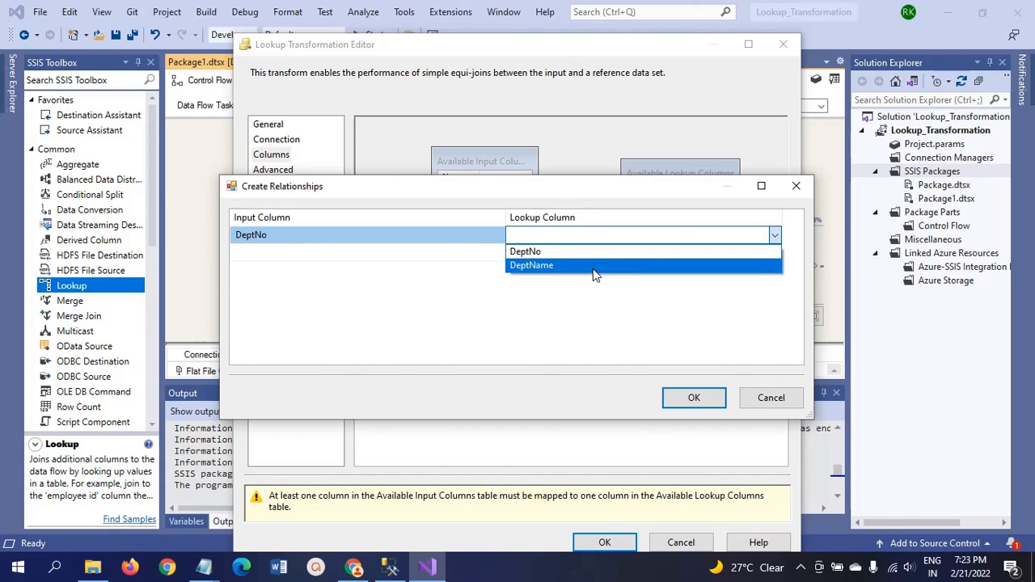
left_click(581, 253)
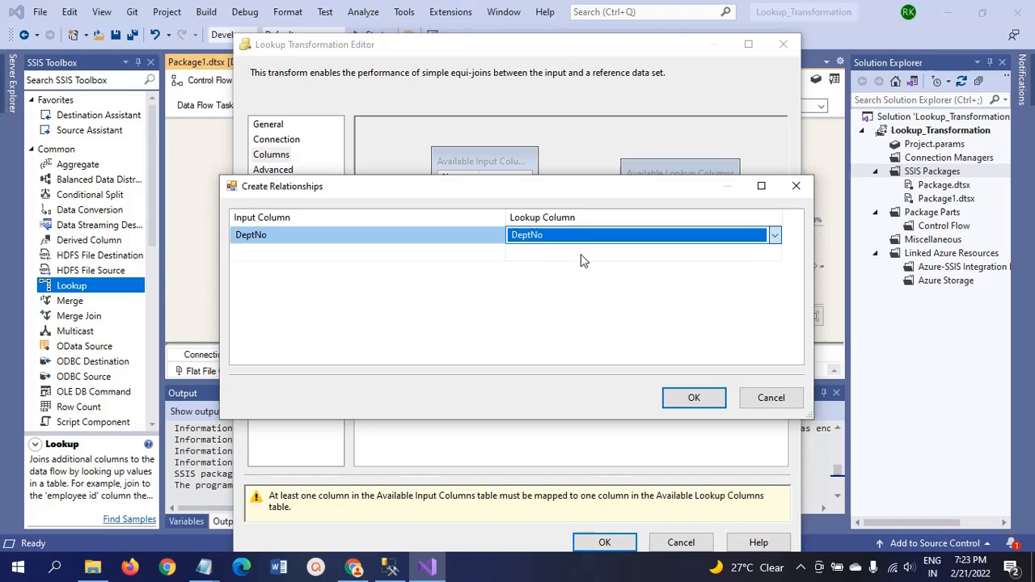
left_click(688, 402)
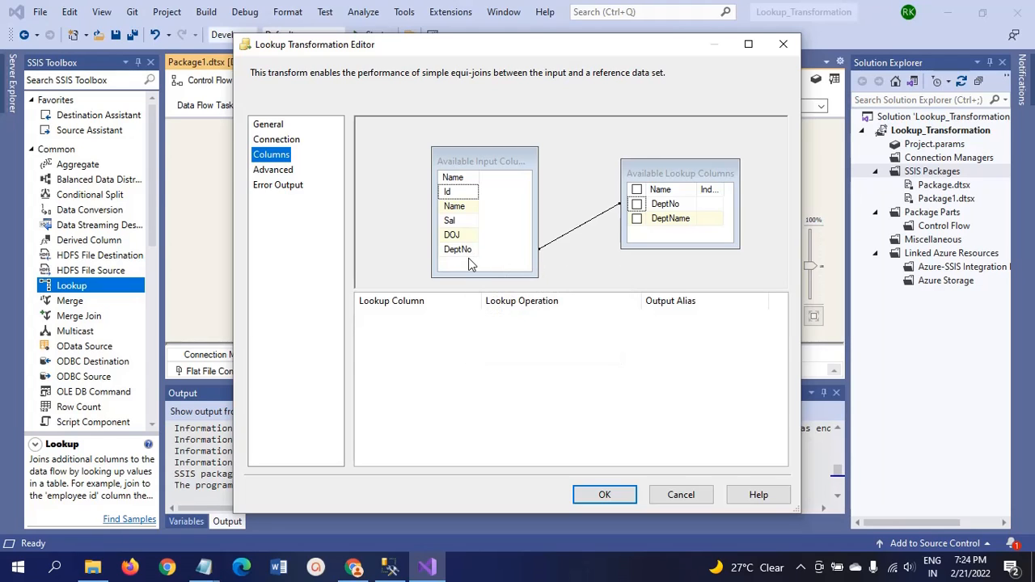
left_click(279, 171)
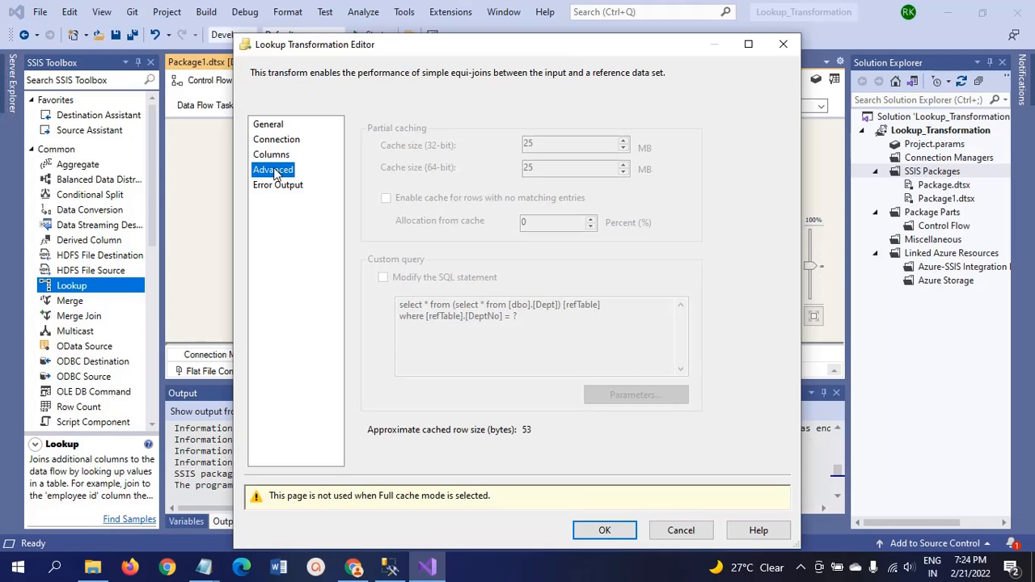
left_click(602, 530)
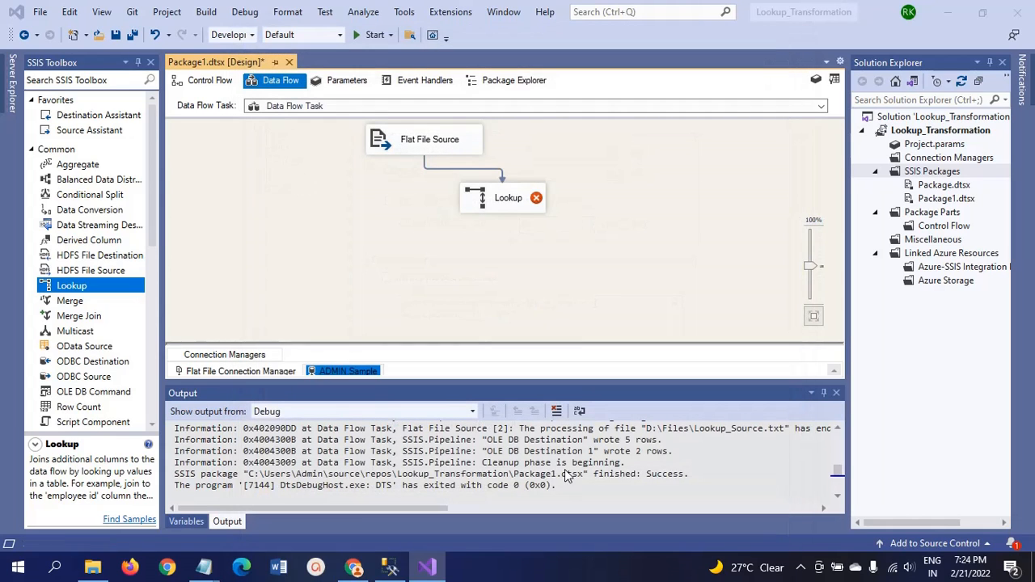
- Add an OLE DB Destination below the Lookup and connect the Lookup Match Output to it
left_click(155, 360)
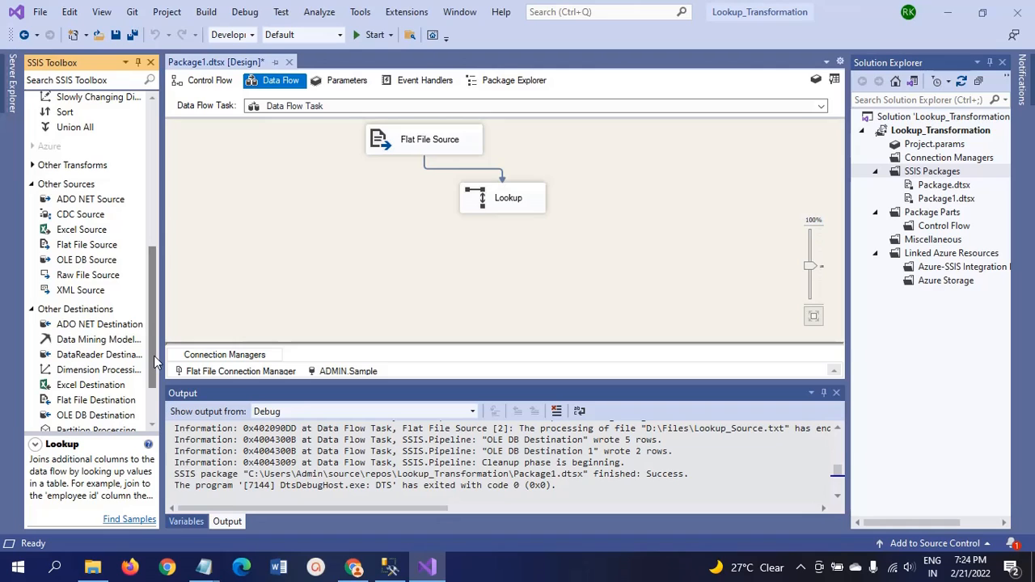
scroll(154, 368, "down", 1)
left_click_drag(99, 376, 389, 256)
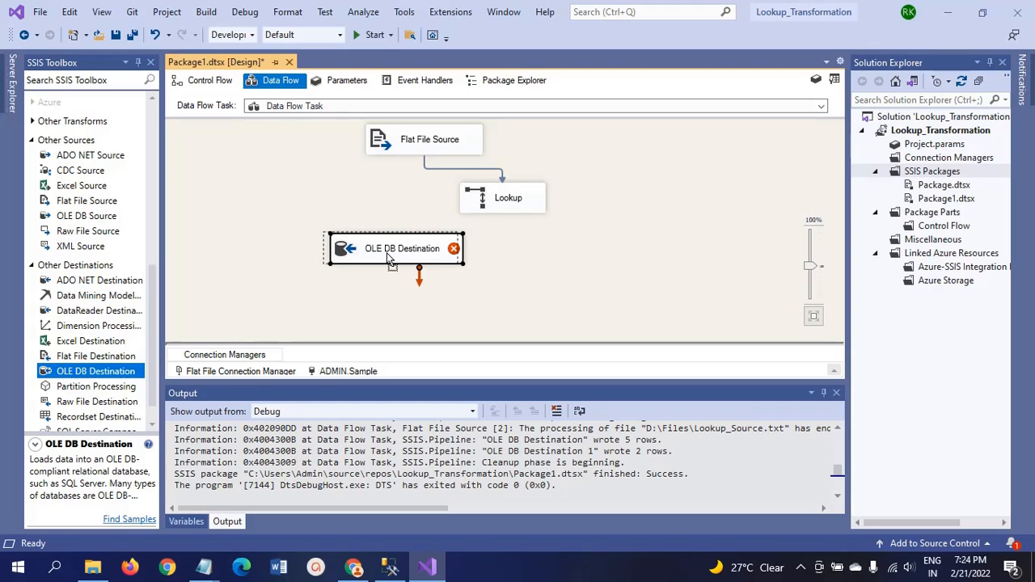
left_click(495, 204)
left_click_drag(508, 229, 383, 249)
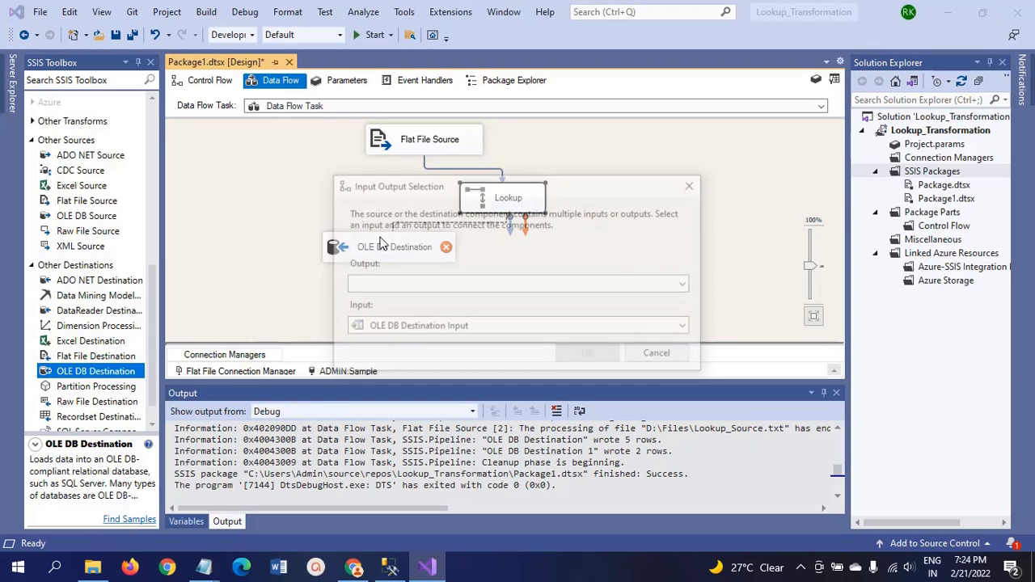
left_click(633, 291)
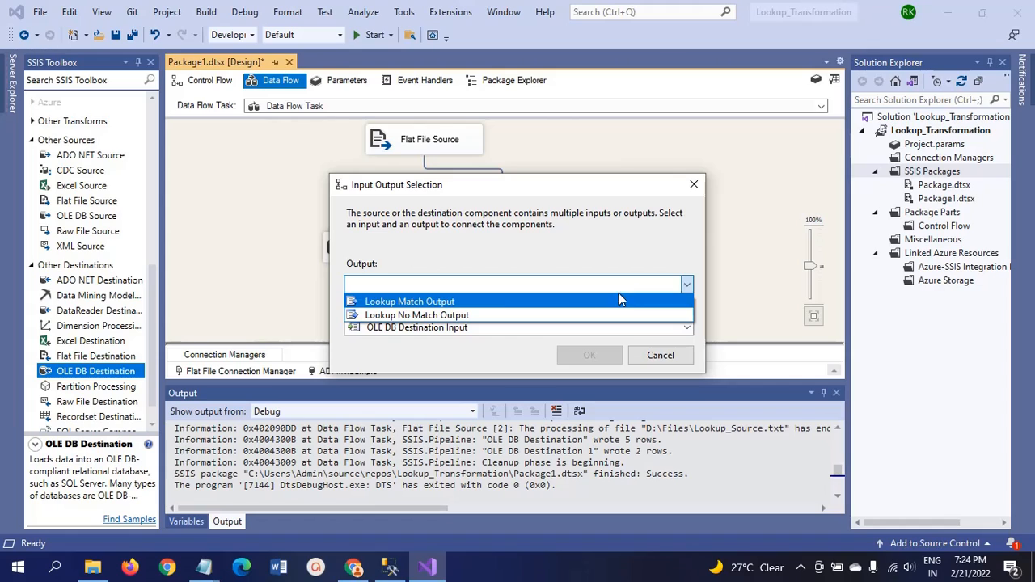
left_click(510, 303)
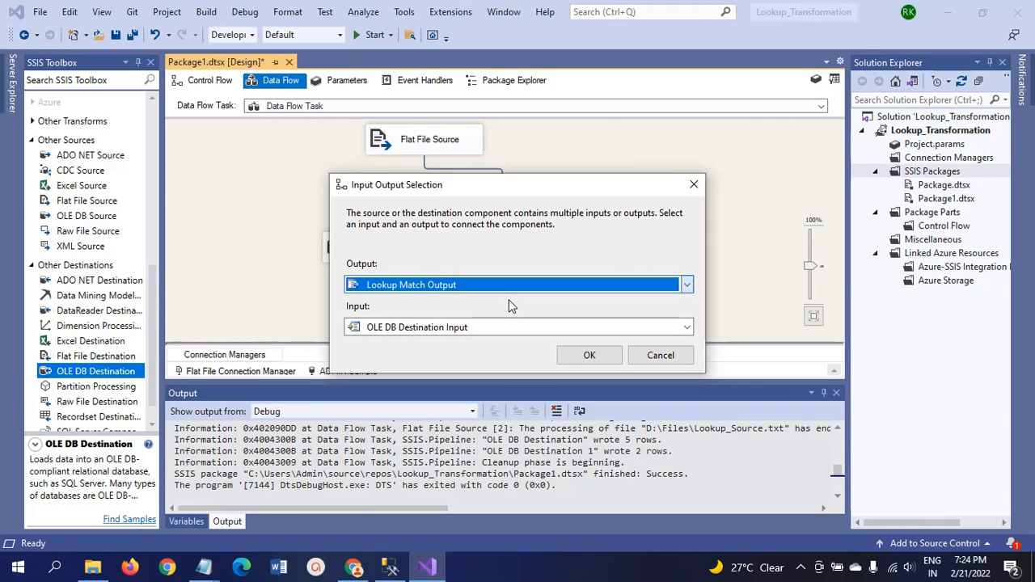
left_click(587, 356)
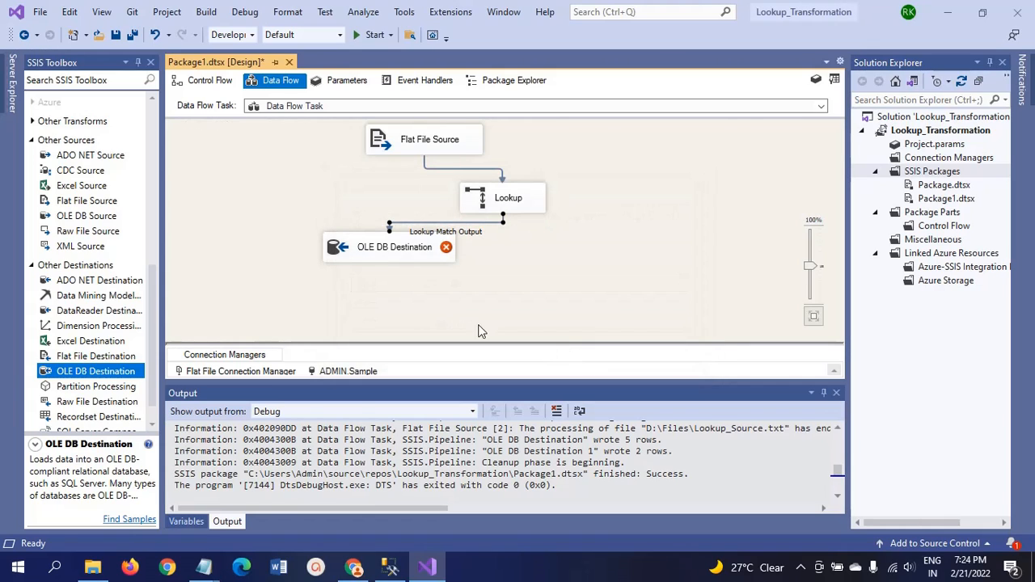
- Move the OLE DB Destination slightly away from the Lookup and configure it to load [dbo].[Lookup_tbl] with the automatic column mappings
left_click(359, 257)
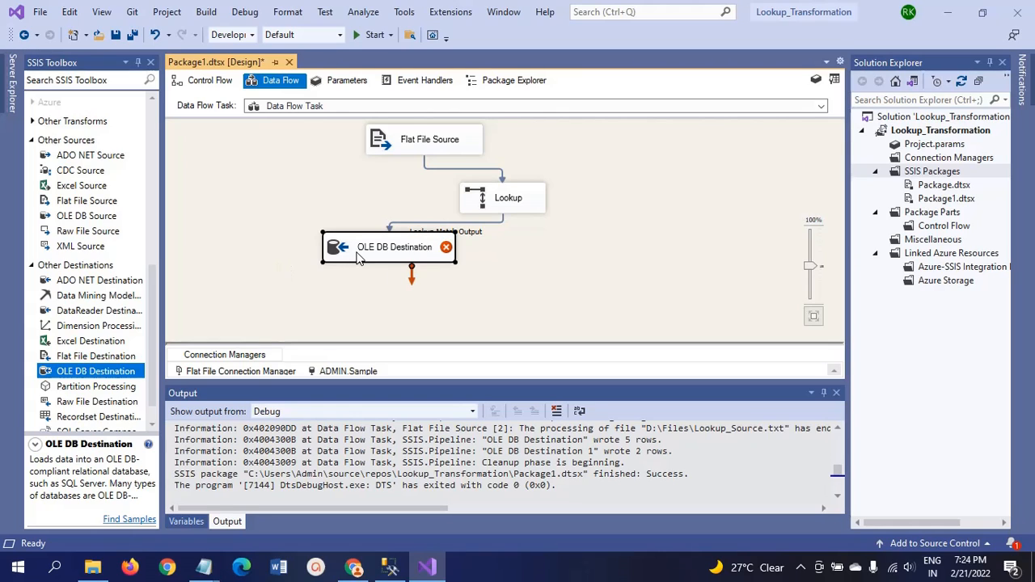
left_click_drag(359, 257, 334, 276)
double_click(310, 275)
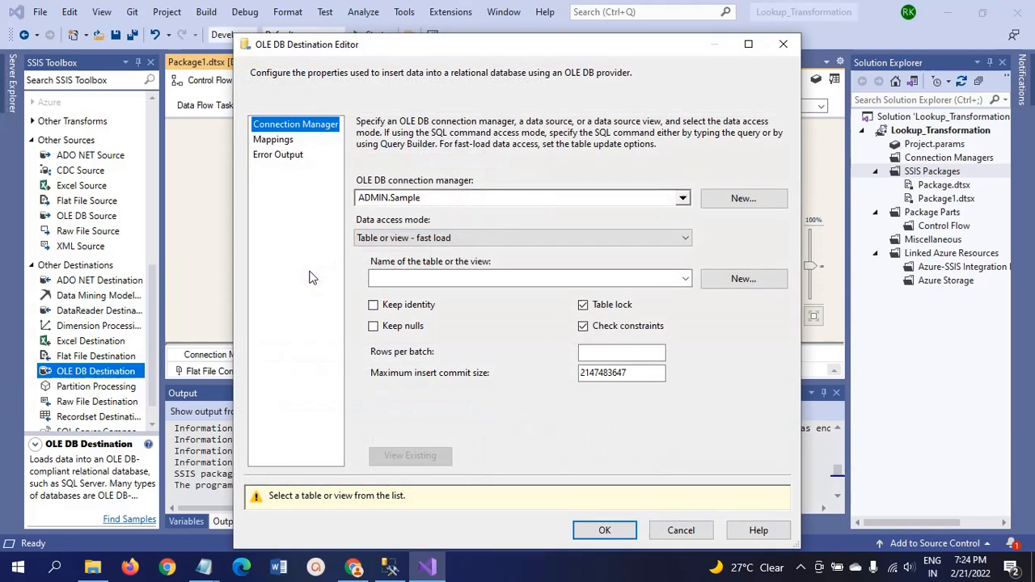
left_click(685, 280)
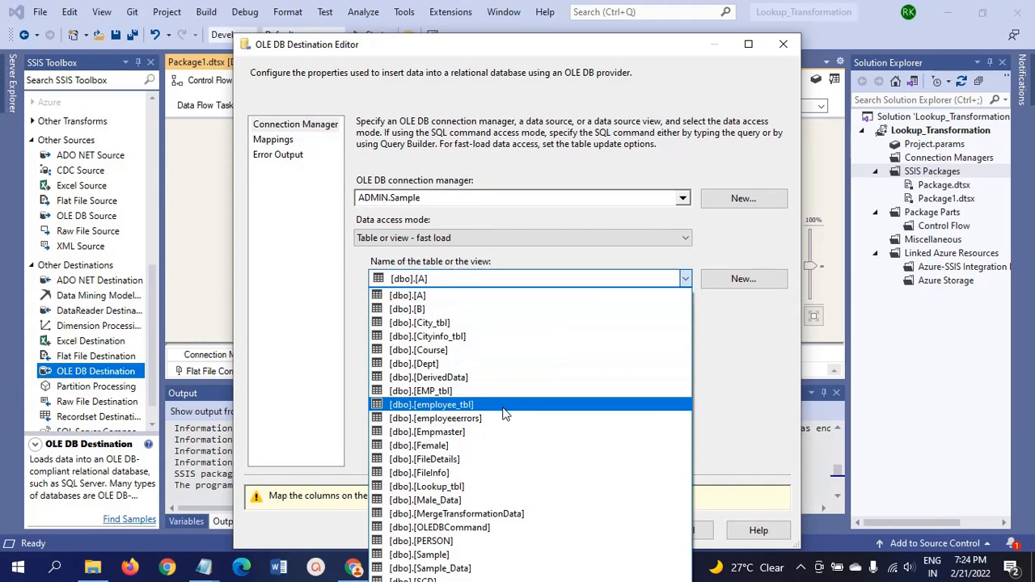
left_click(486, 487)
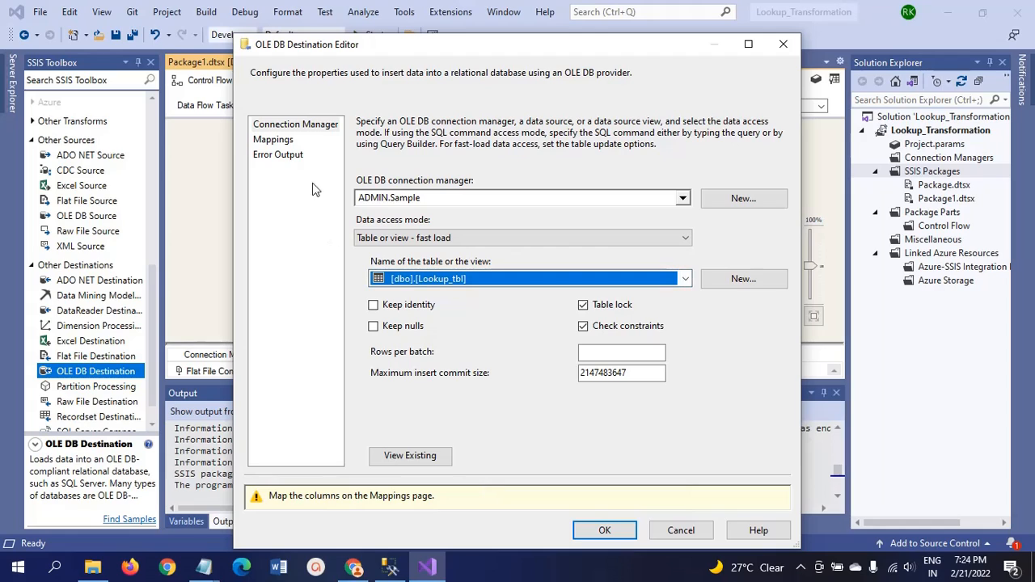
left_click(275, 142)
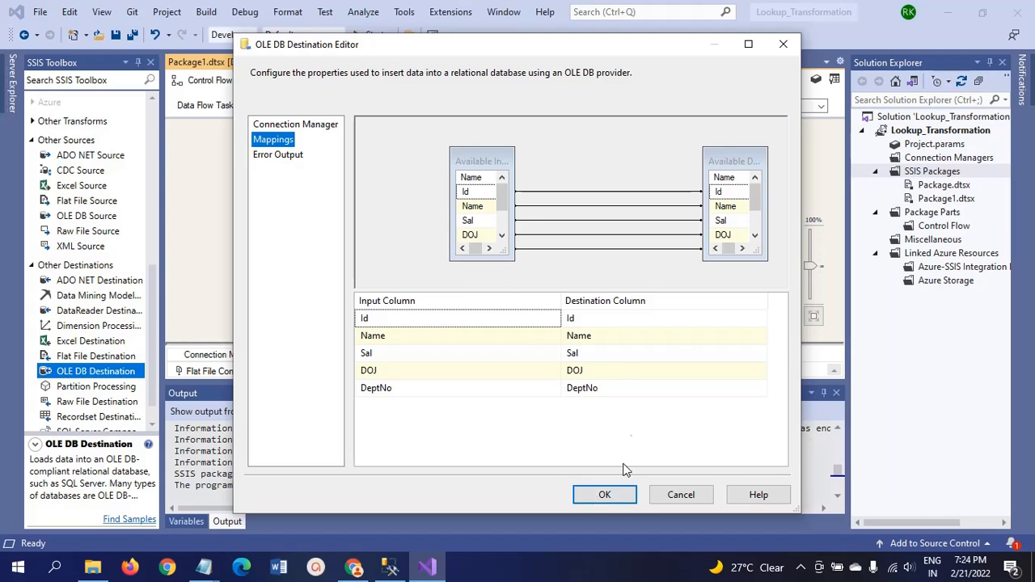
left_click(612, 502)
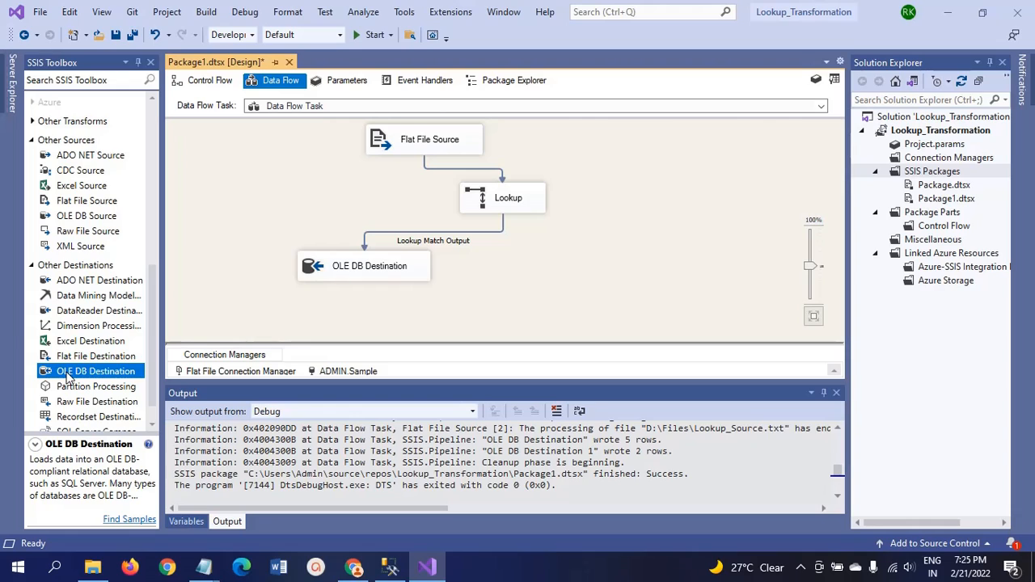
- Add a second OLE DB Destination beside the first and connect the Lookup No Match Output to it
left_click_drag(67, 376, 540, 257)
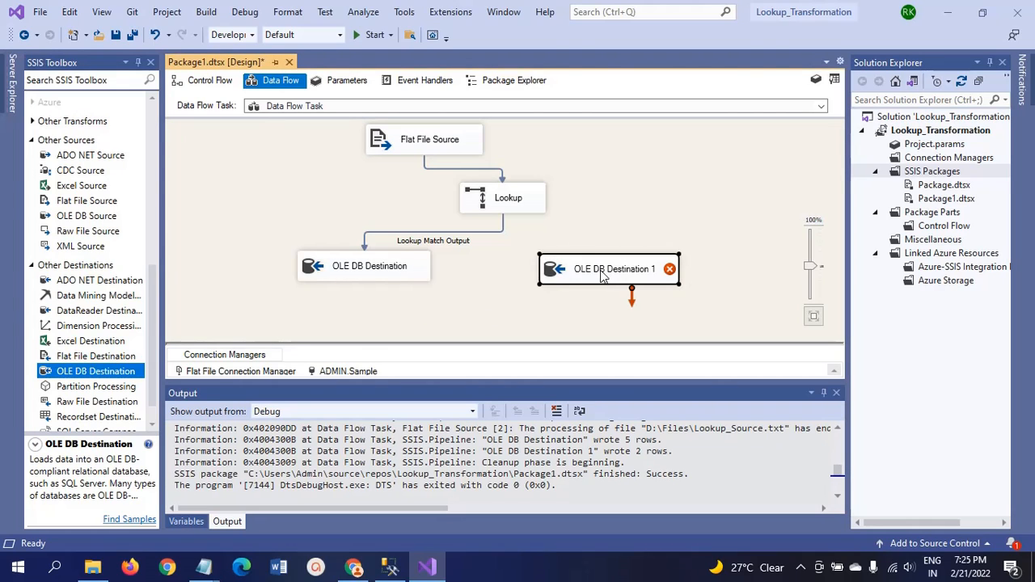
mouse_move(602, 277)
left_mouse_down()
mouse_move(564, 275)
mouse_move(582, 272)
left_mouse_up()
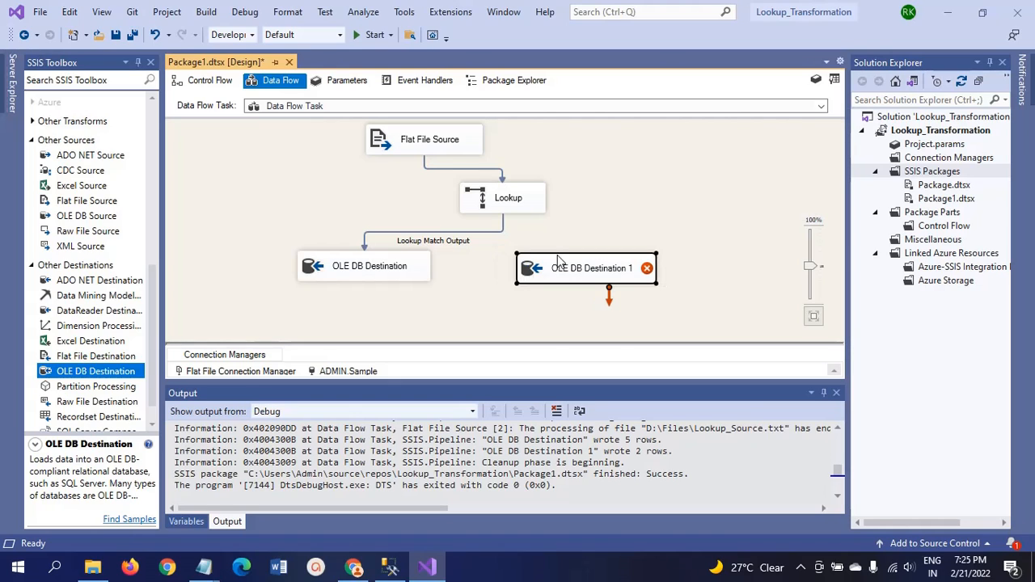
left_click(514, 210)
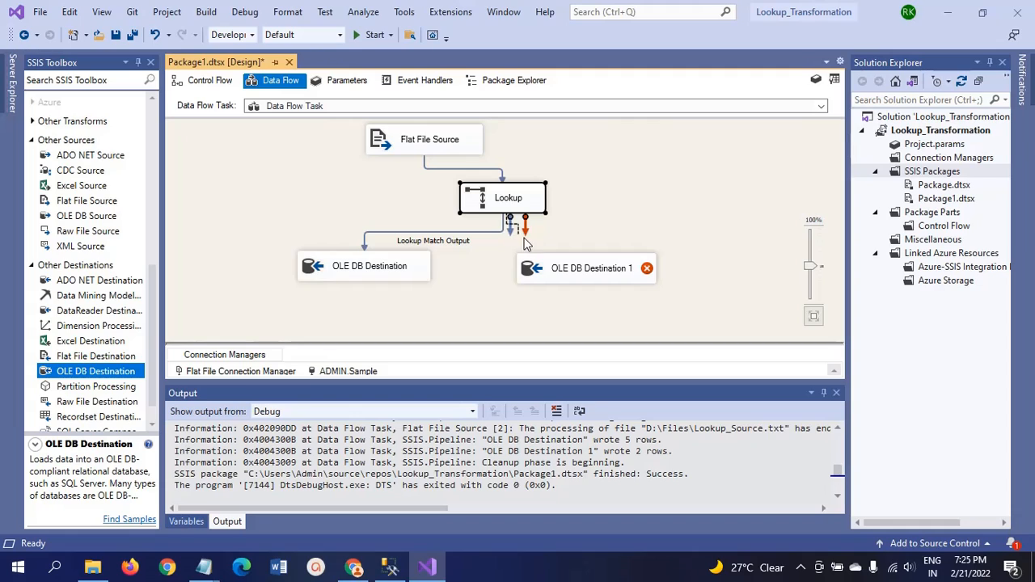
left_click_drag(510, 230, 585, 270)
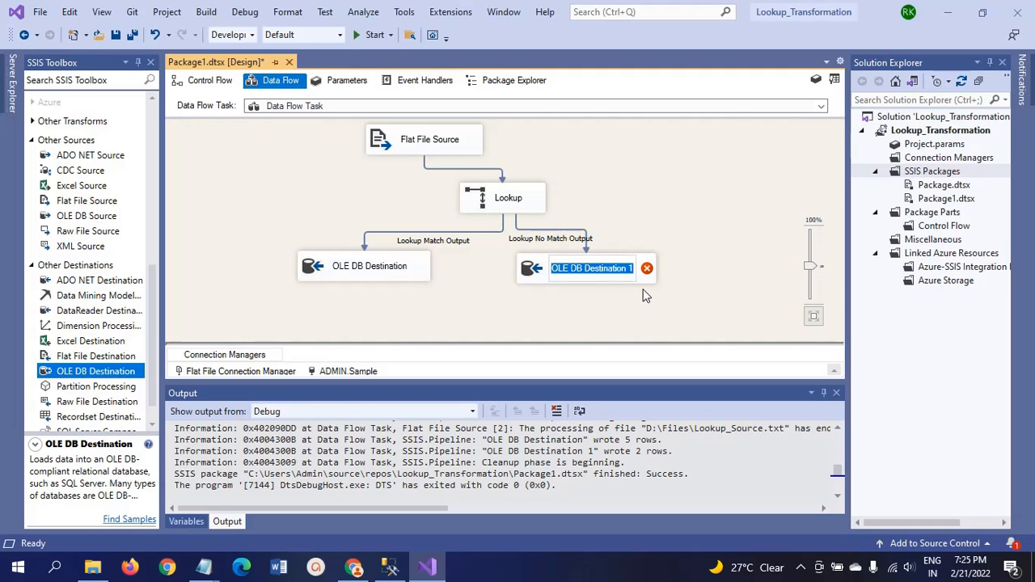
left_click(566, 295)
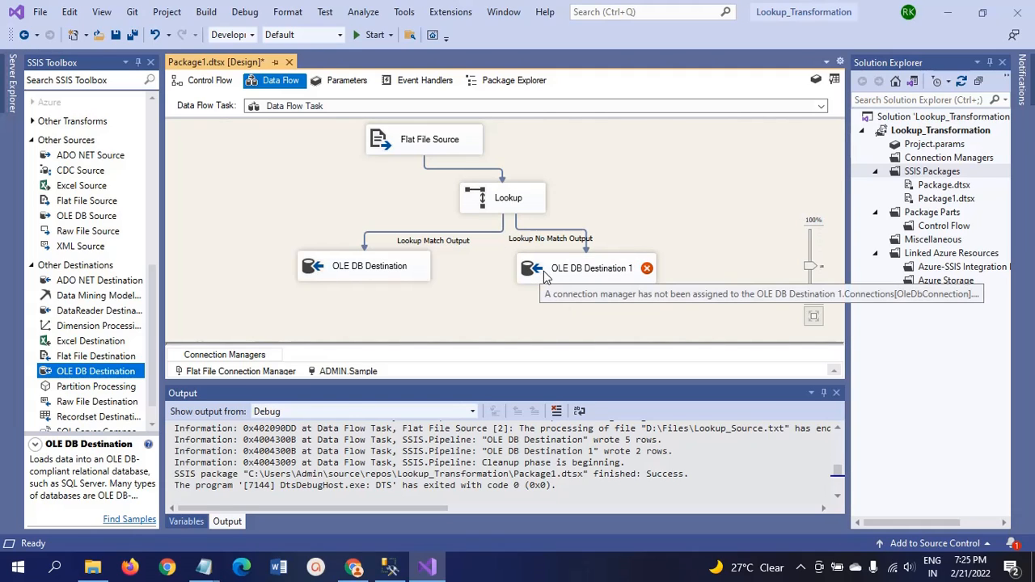
- Create a new table named Lookup_NoMatch as the target of OLE DB Destination 1, keeping the generated column definitions
double_click(544, 279)
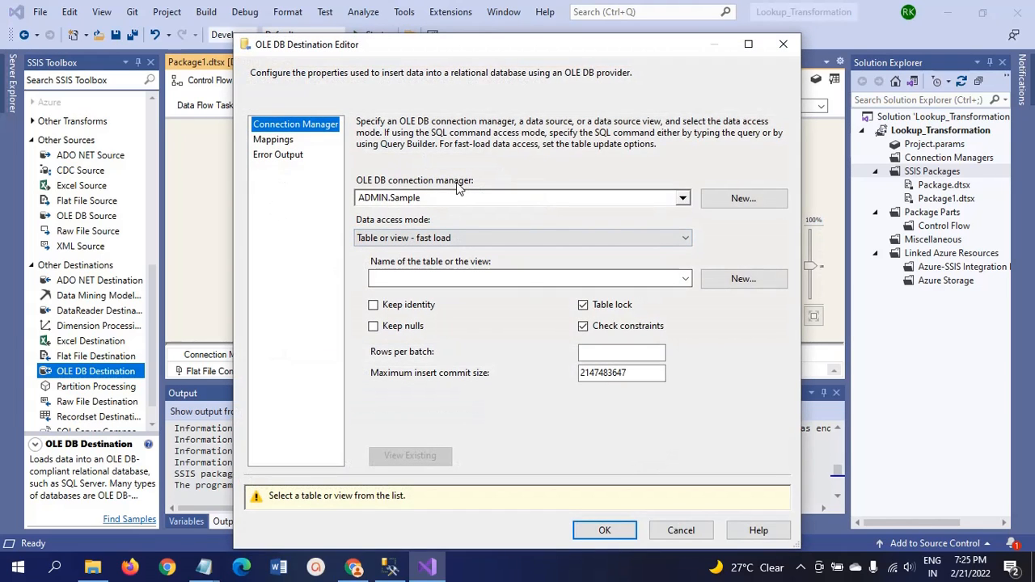
left_click(684, 280)
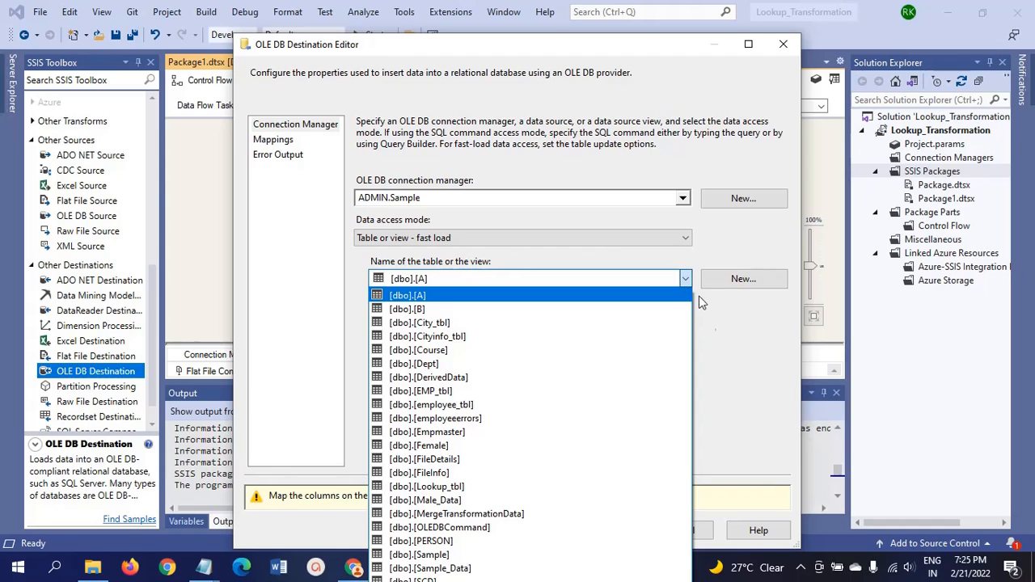
left_click(702, 296)
left_click(739, 281)
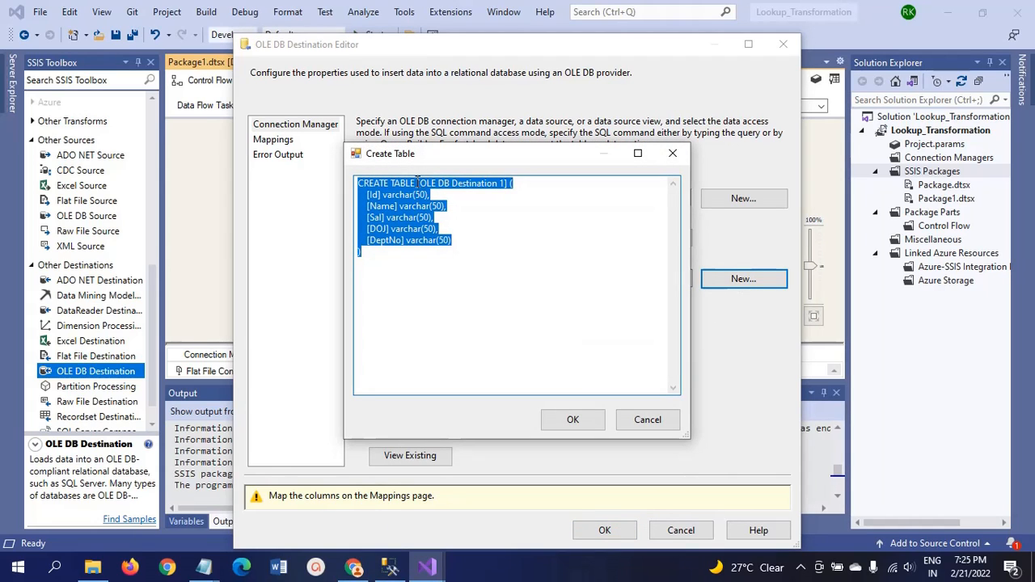
left_click(420, 183)
key("shift+Right")
key("shift+Right")
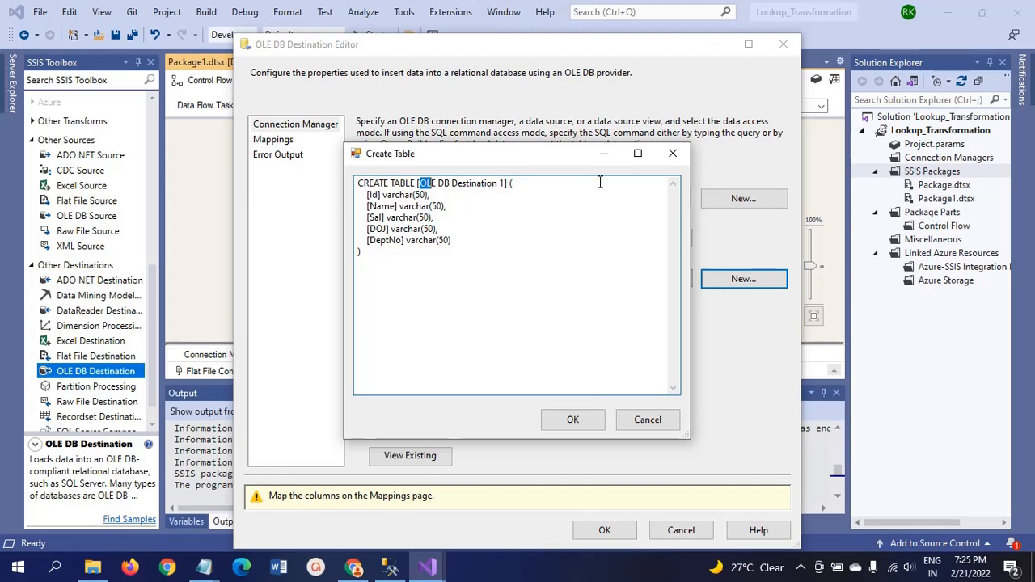
key("shift+Right")
key("shift+Right")
key("shift+Right")
key("shift+Right")
key("shift+Right")
key("shift+Right")
key("shift+Right")
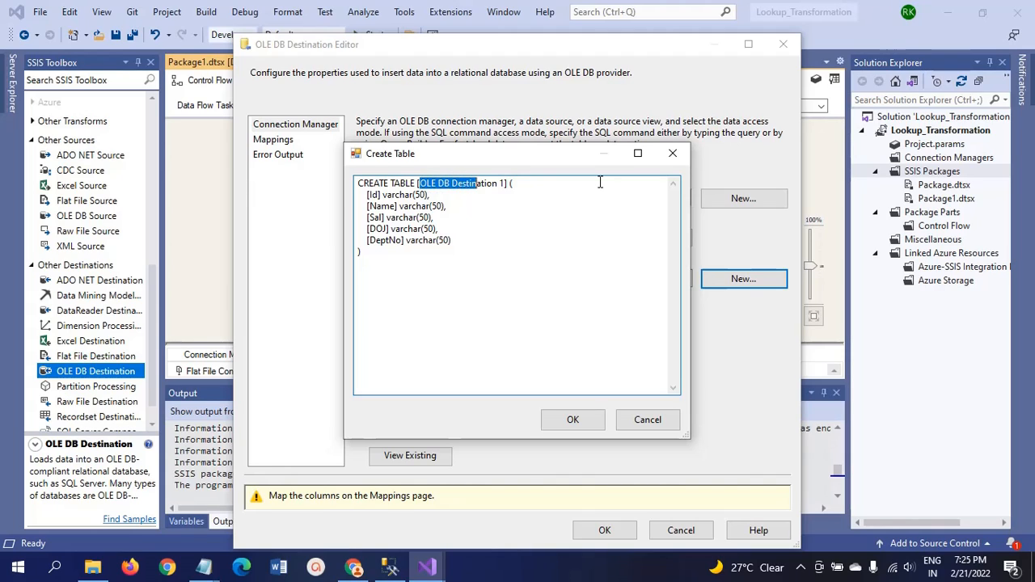
key("shift+Right")
key("shift+Right")
type("Lookup")
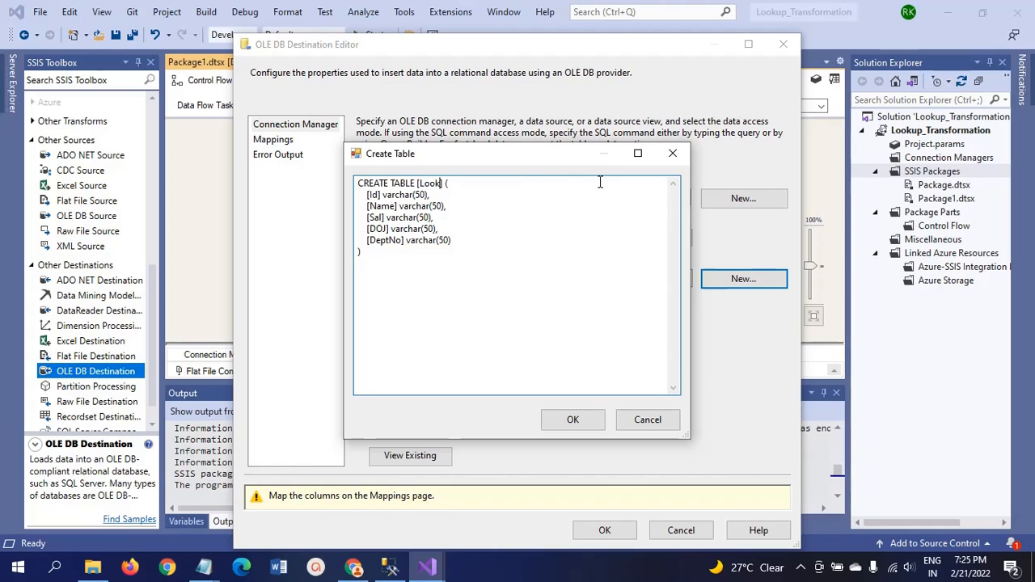
type("_NoM")
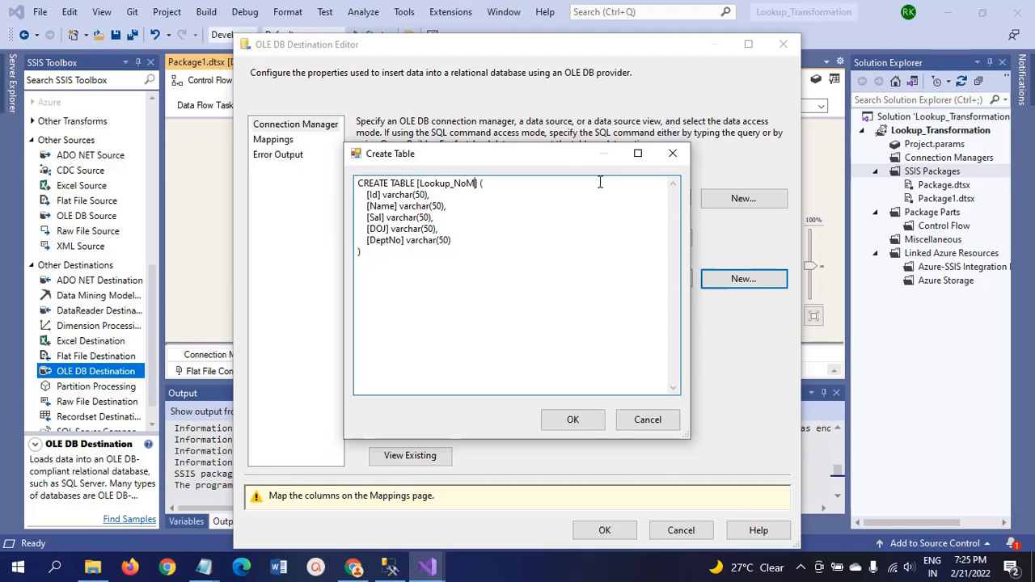
type("a")
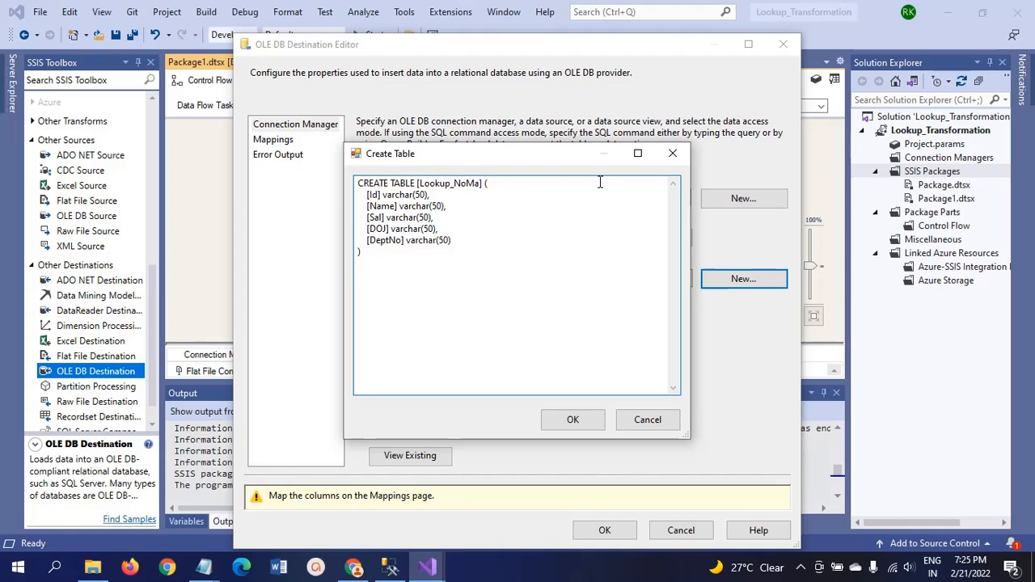
type("tch")
left_click(383, 259)
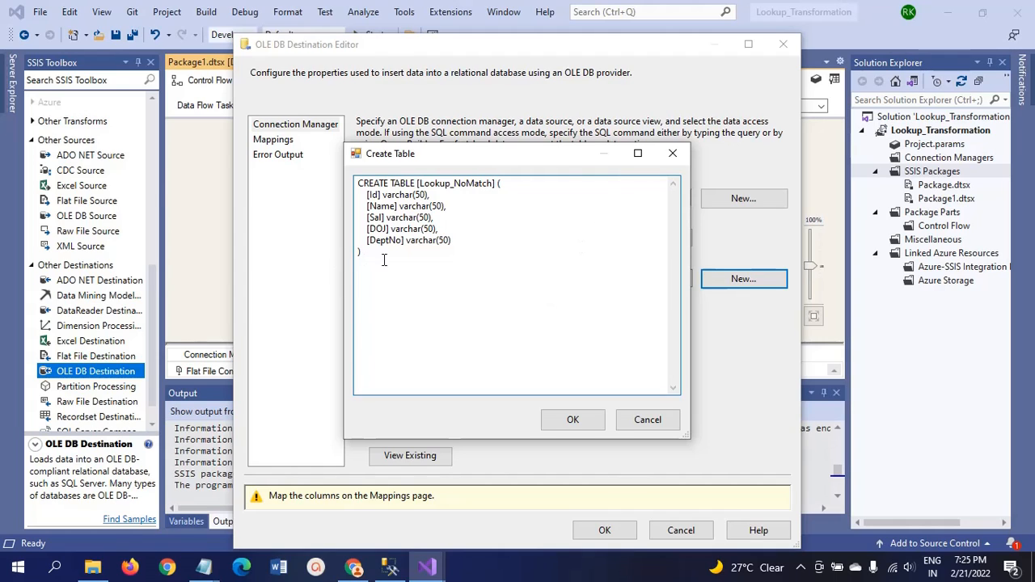
left_click(573, 420)
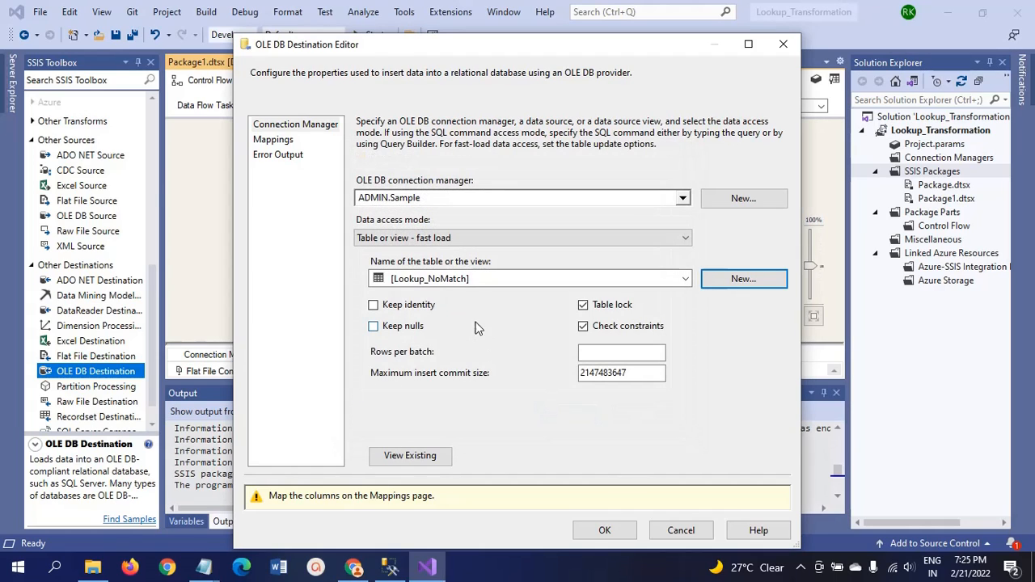
- Accept the automatic column mappings for OLE DB Destination 1 and move it slightly farther from the first destination
left_click(274, 140)
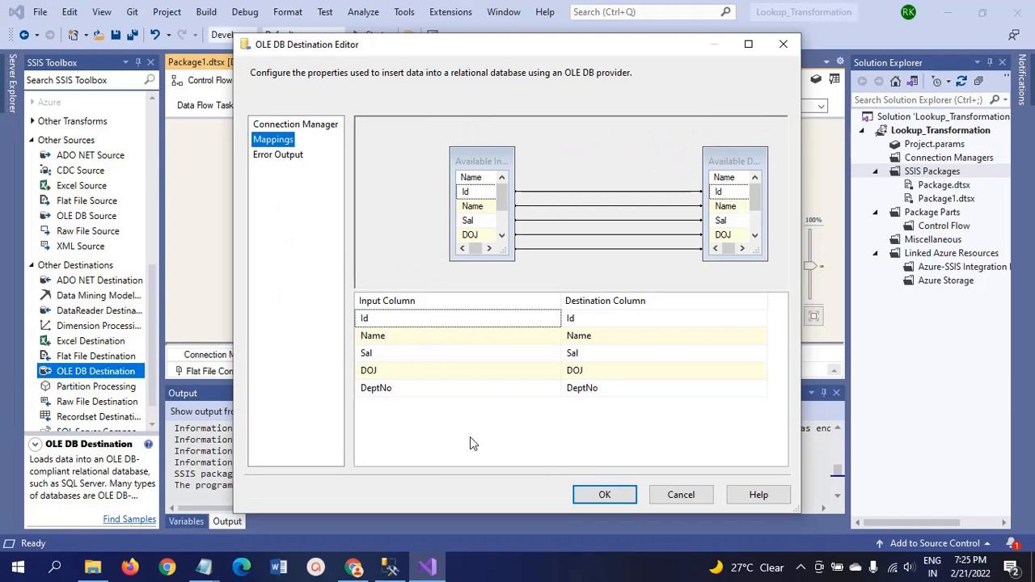
left_click(605, 494)
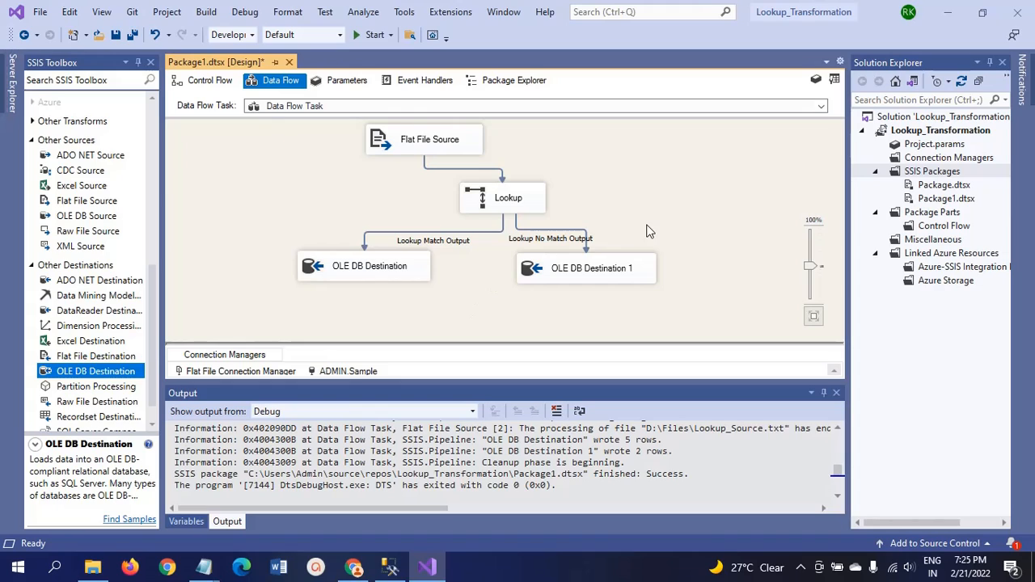
left_click_drag(564, 269, 601, 268)
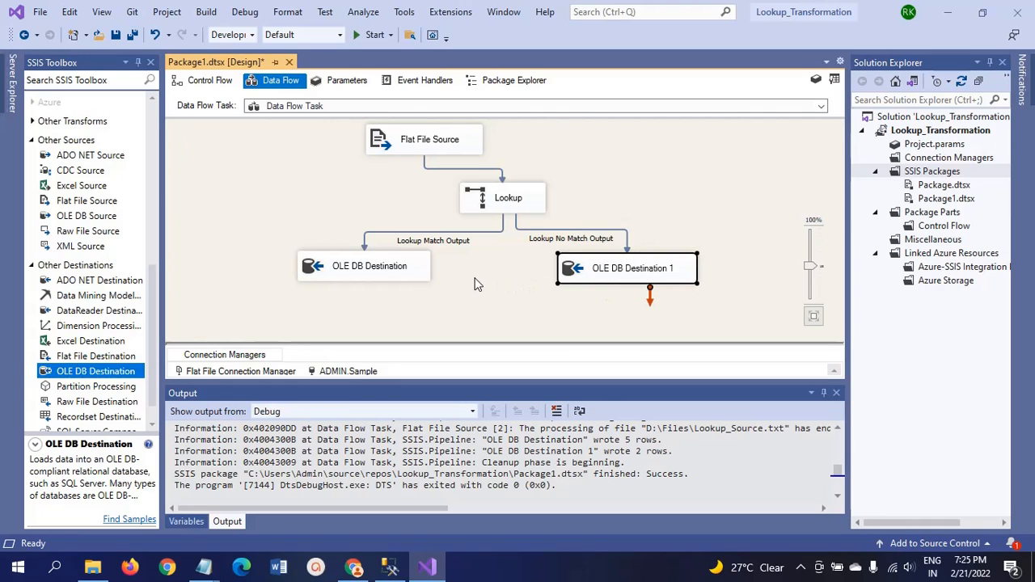
- Check the Lookup_Source text file and the Lookup_tbl query in SQL Server Management Studio before loading
left_click(206, 566)
left_click(228, 548)
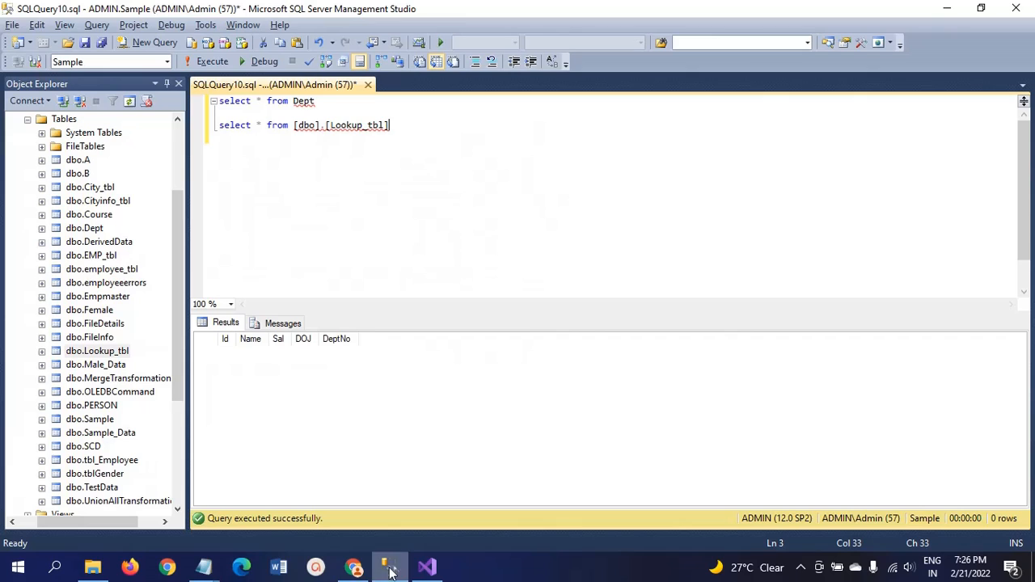
left_click(390, 567)
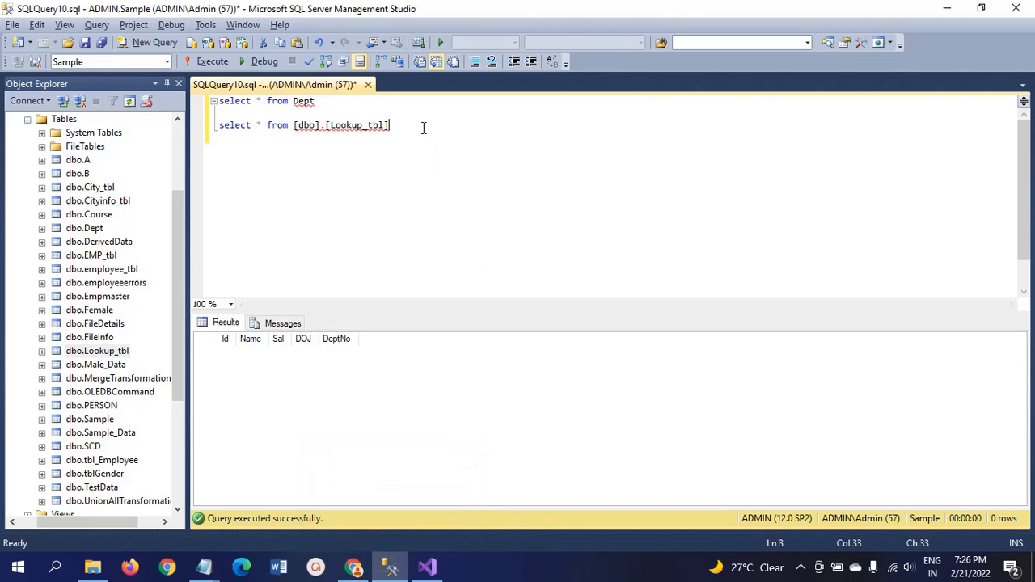
- Switch back to Visual Studio and run the package with the finished data flow
left_click(427, 567)
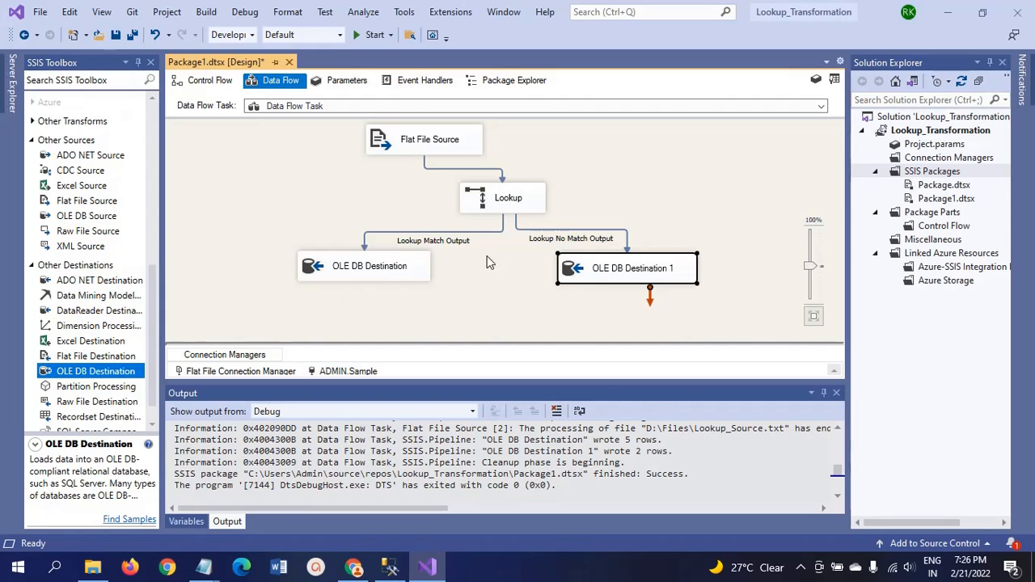
left_click(357, 35)
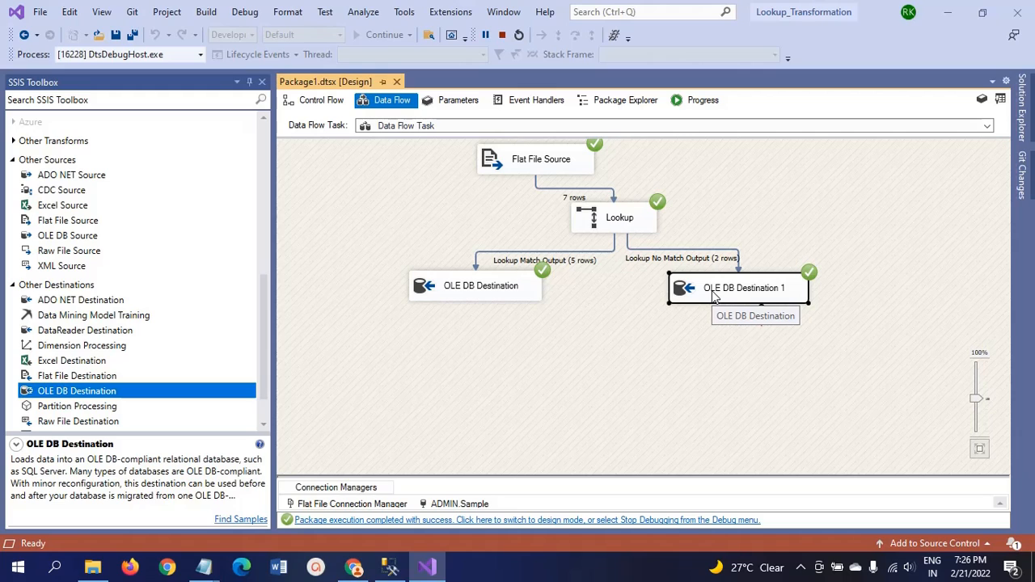
- Switch to SQL Server Management Studio and execute only the select query on [dbo].[Lookup_tbl]
left_click(391, 568)
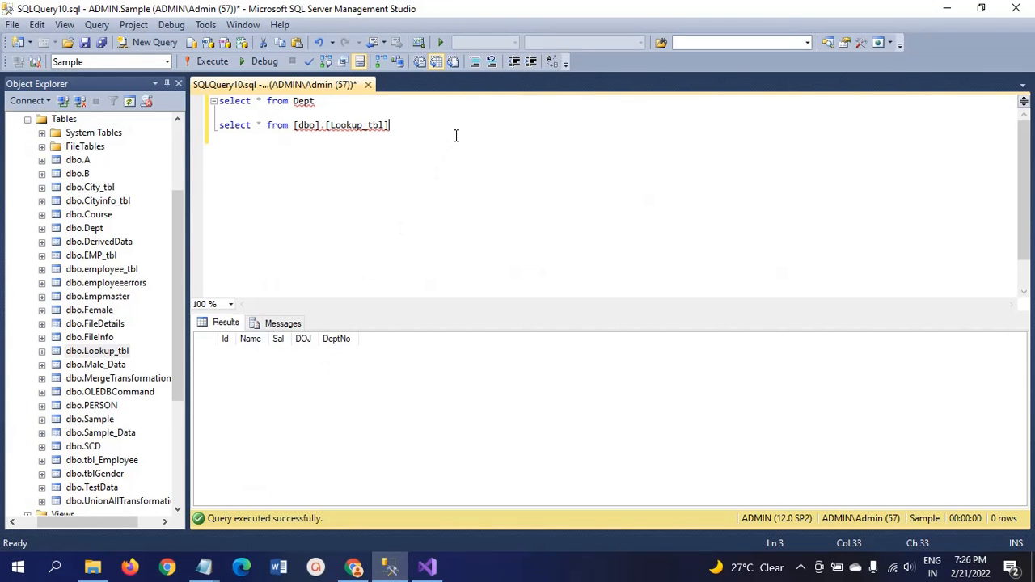
key("shift+Home")
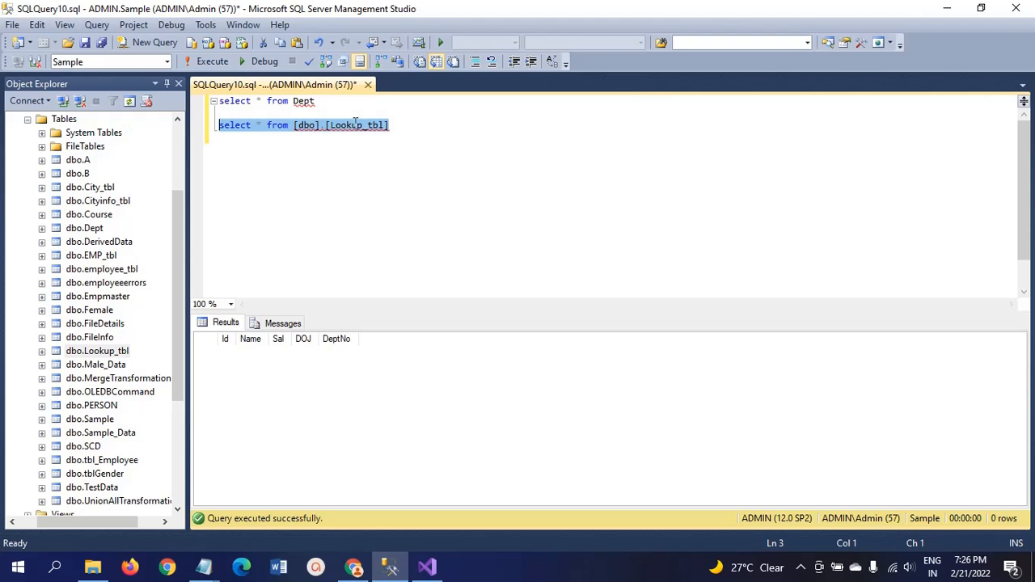
key("alt+Tab")
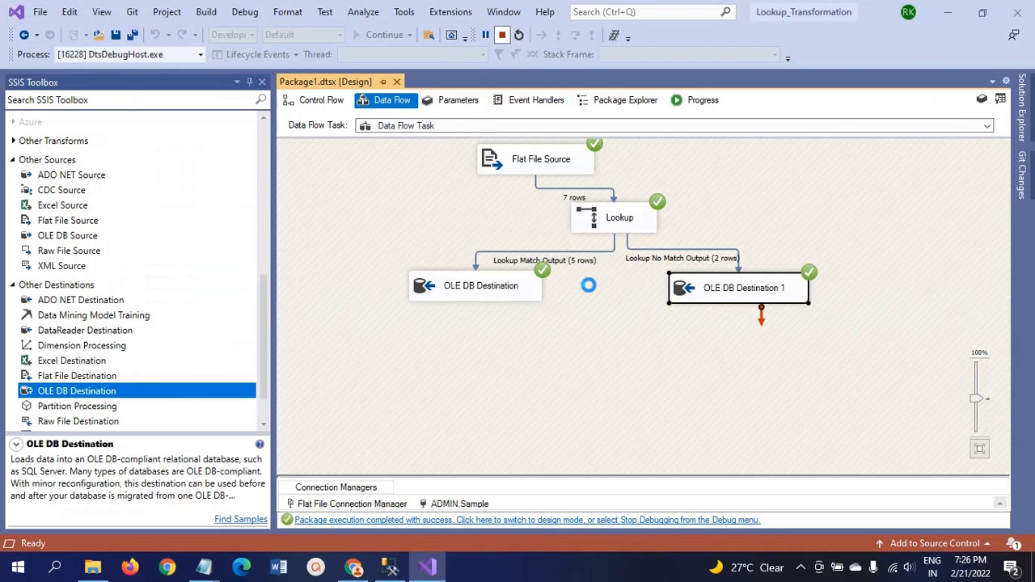
key("alt+Tab")
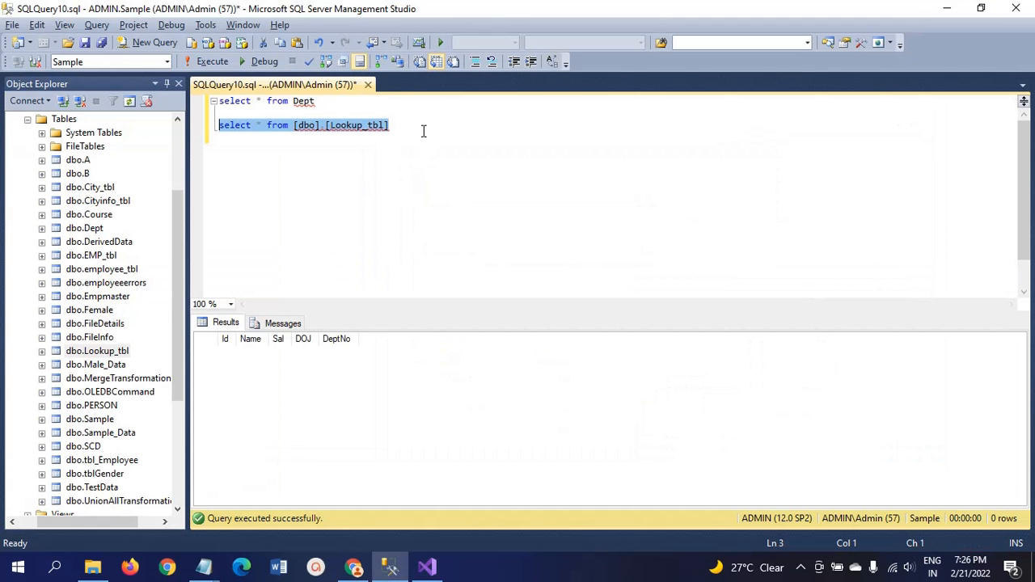
left_click(211, 64)
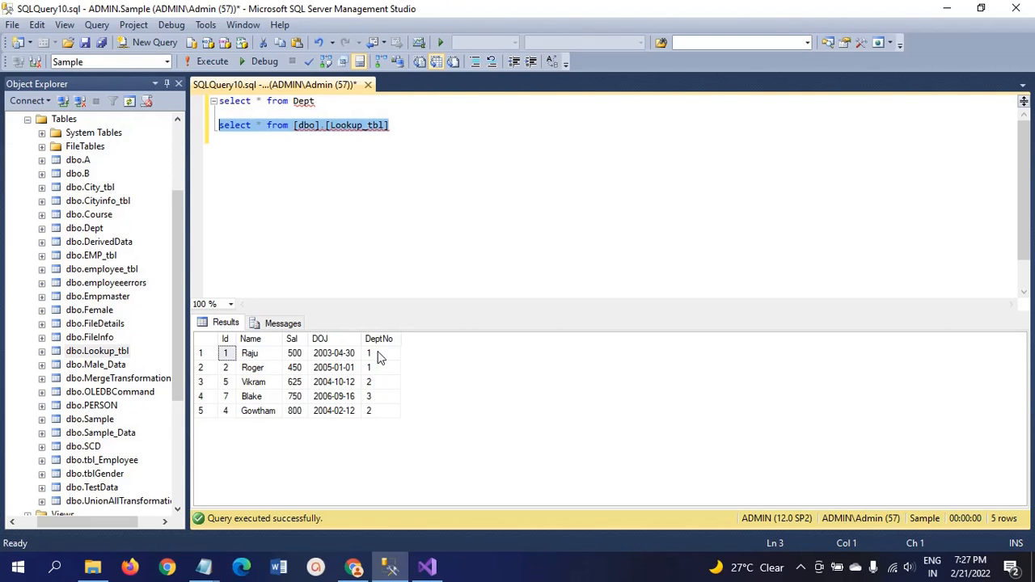
- Refresh the database's Tables list and insert the [dbo].[Lookup_NoMatch] table name below the Lookup_tbl query
left_click(418, 124)
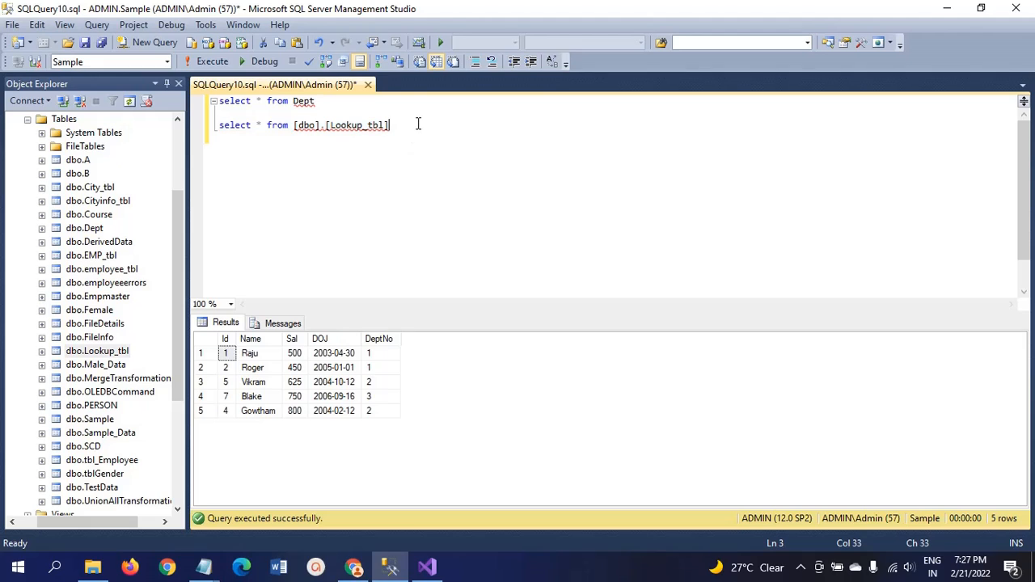
key("Return")
left_click(58, 121)
right_click(59, 121)
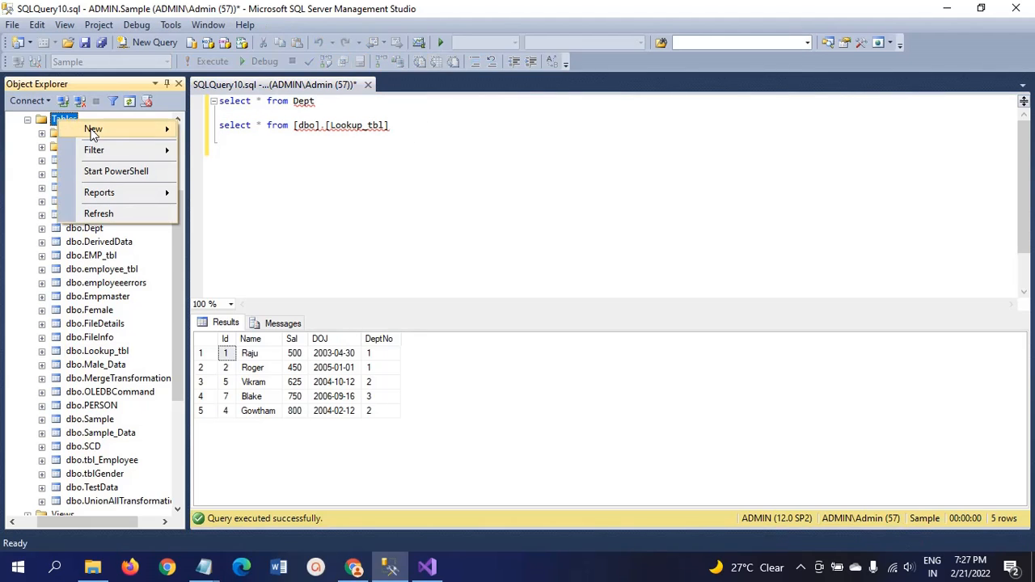
left_click(99, 215)
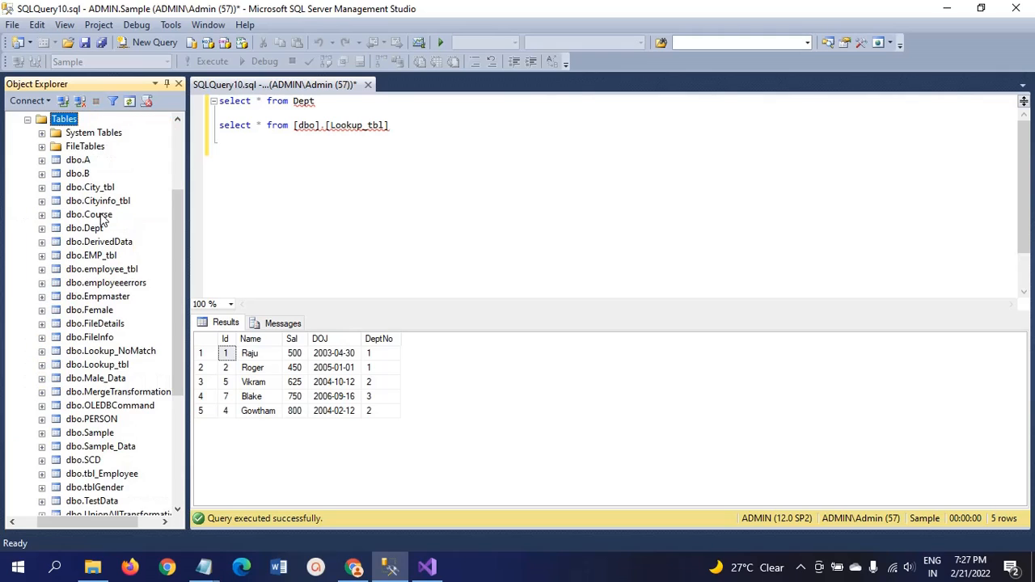
left_click(122, 353)
left_click_drag(124, 356, 542, 223)
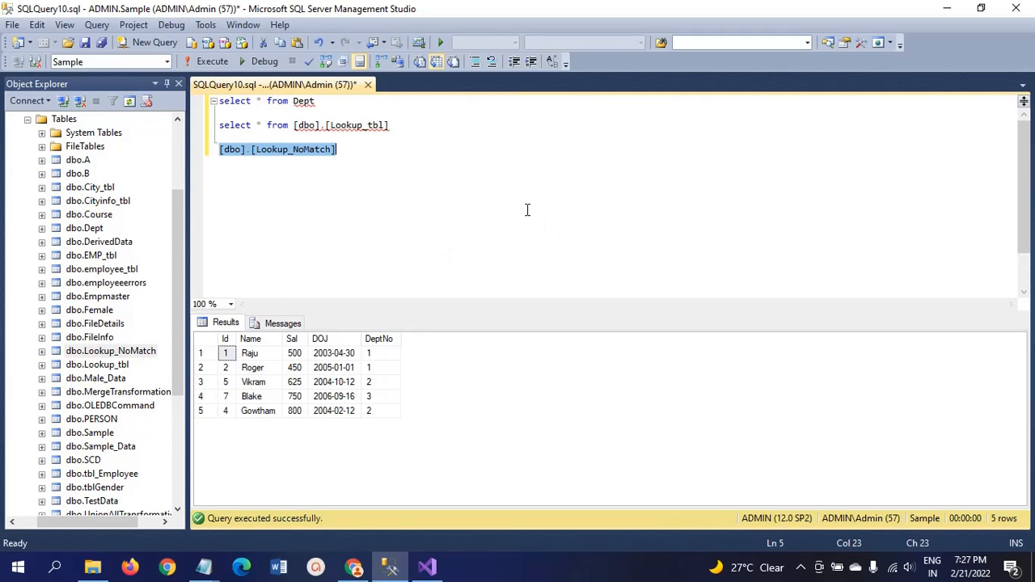
- Copy "select * from" from the Lookup_tbl query to the start of the [dbo].[Lookup_NoMatch] line
left_click(293, 126)
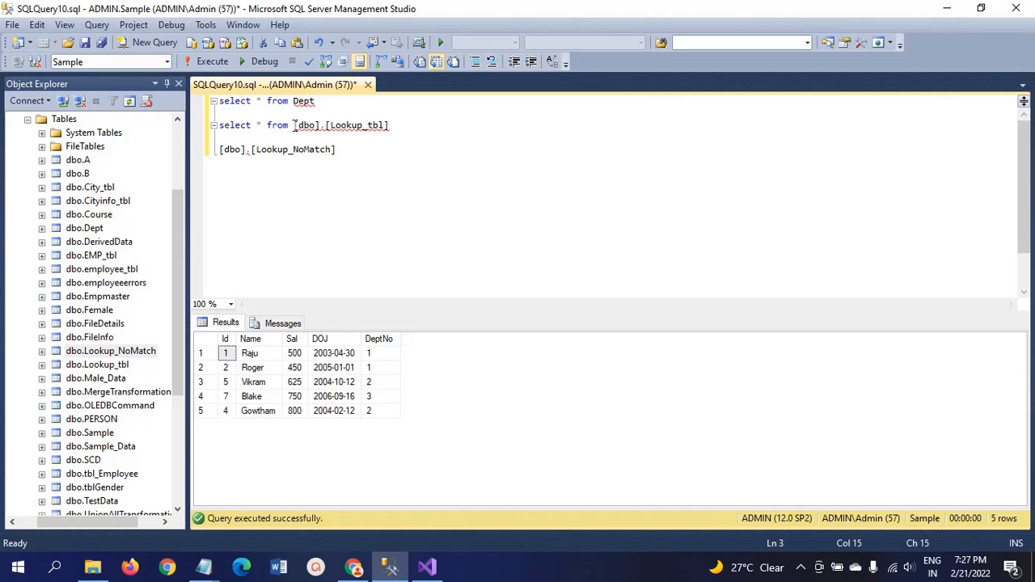
key("shift+Home")
key("ctrl+c")
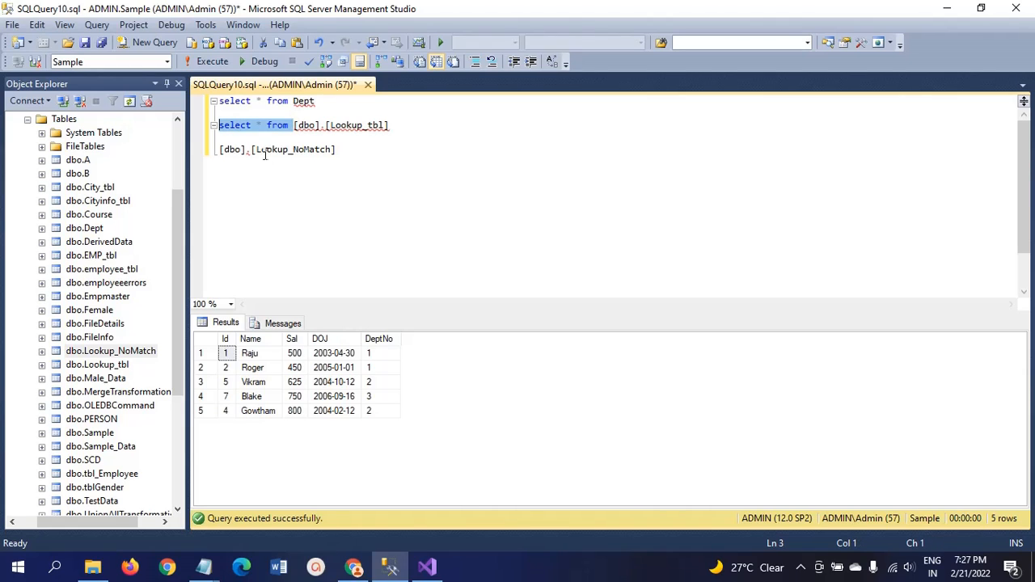
left_click(266, 149)
key("Home")
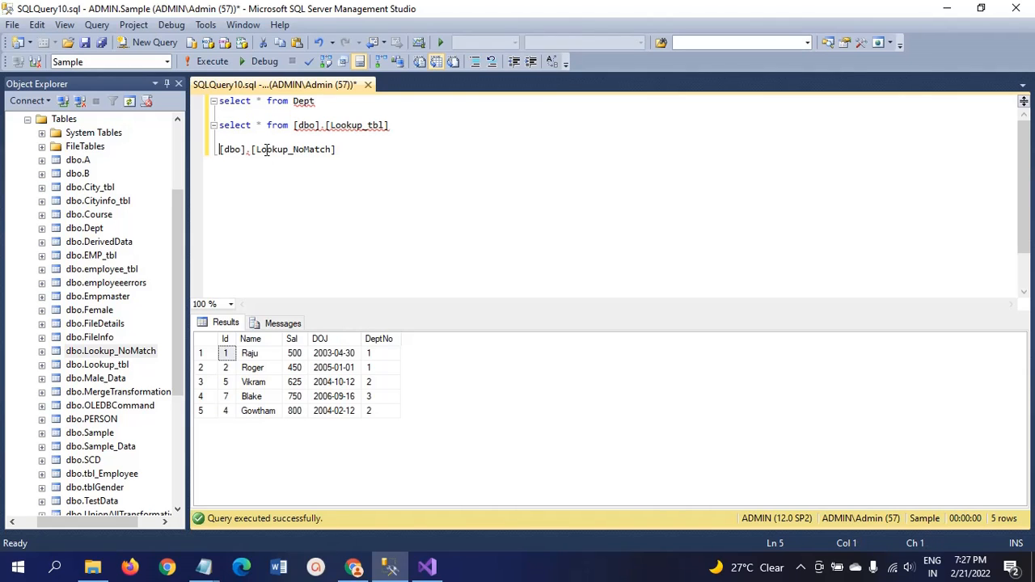
key("ctrl+v")
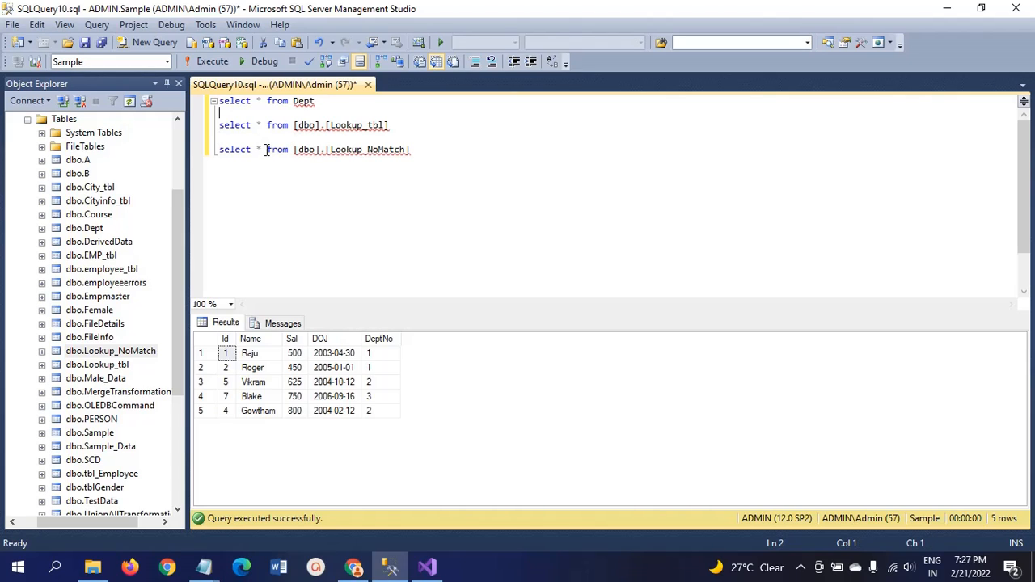
- Execute the select queries on [dbo].[Lookup_tbl] and [dbo].[Lookup_NoMatch] together
key("shift+Down")
key("shift+Down")
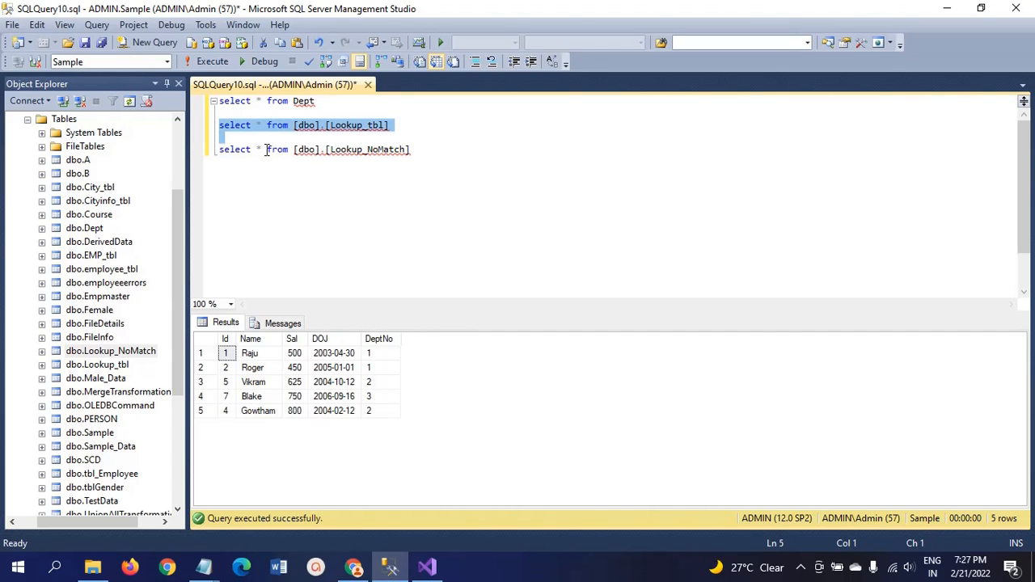
key("shift+End")
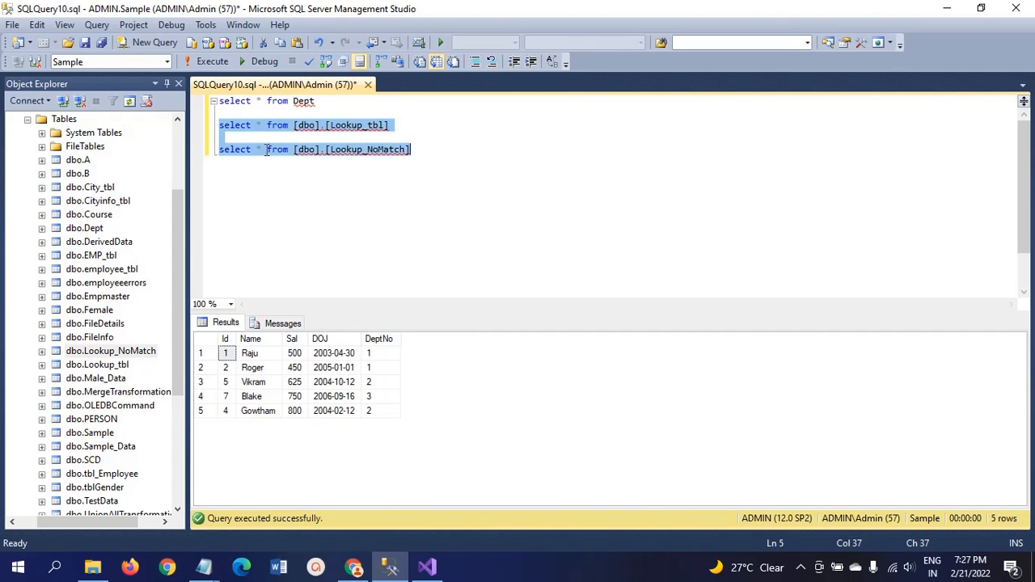
left_click(212, 62)
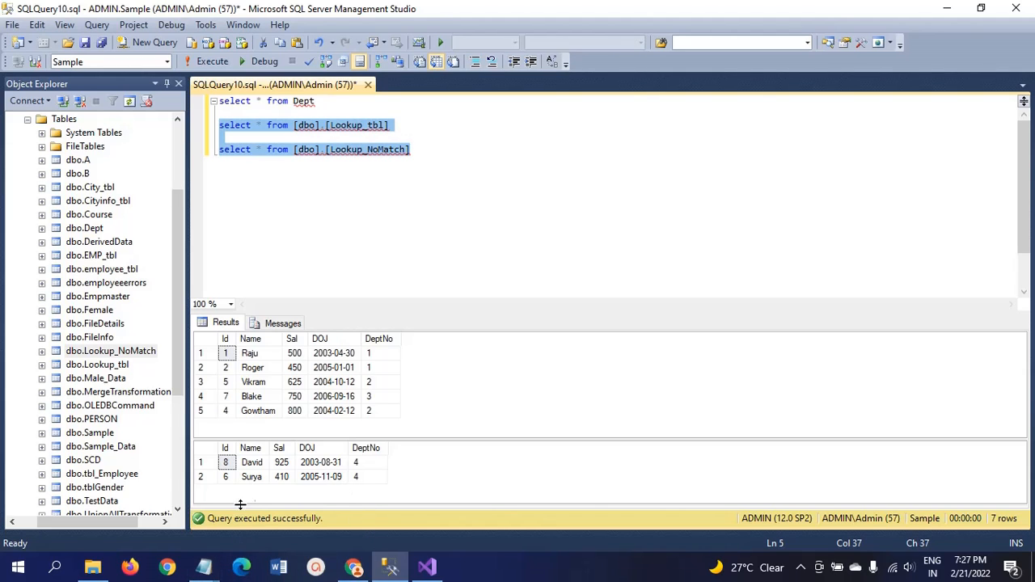
- Compare the DeptNo values in the Lookup_Source text file with the two query results in SQL Server Management Studio
left_click(204, 567)
left_click(277, 523)
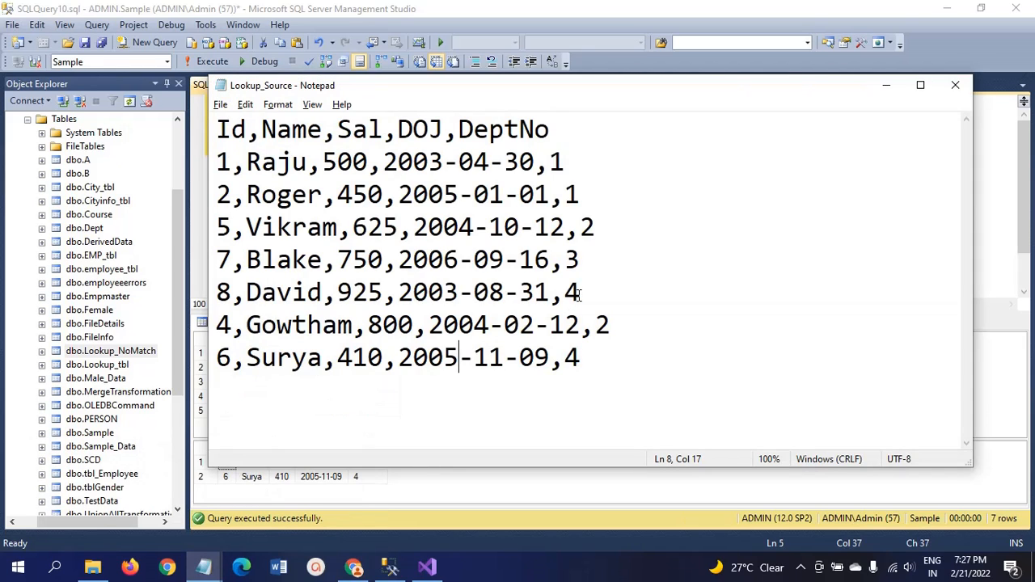
key("alt+Tab")
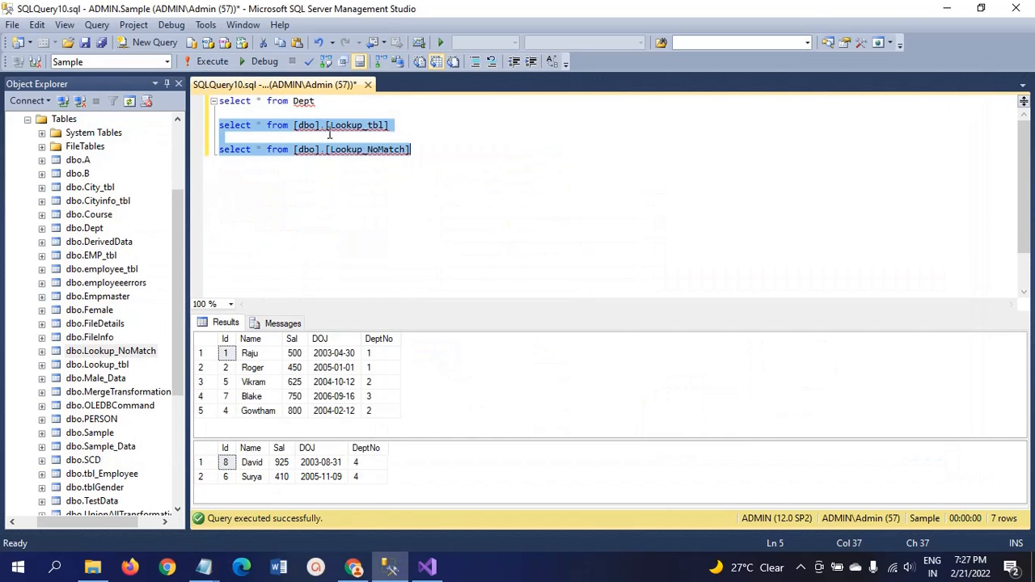